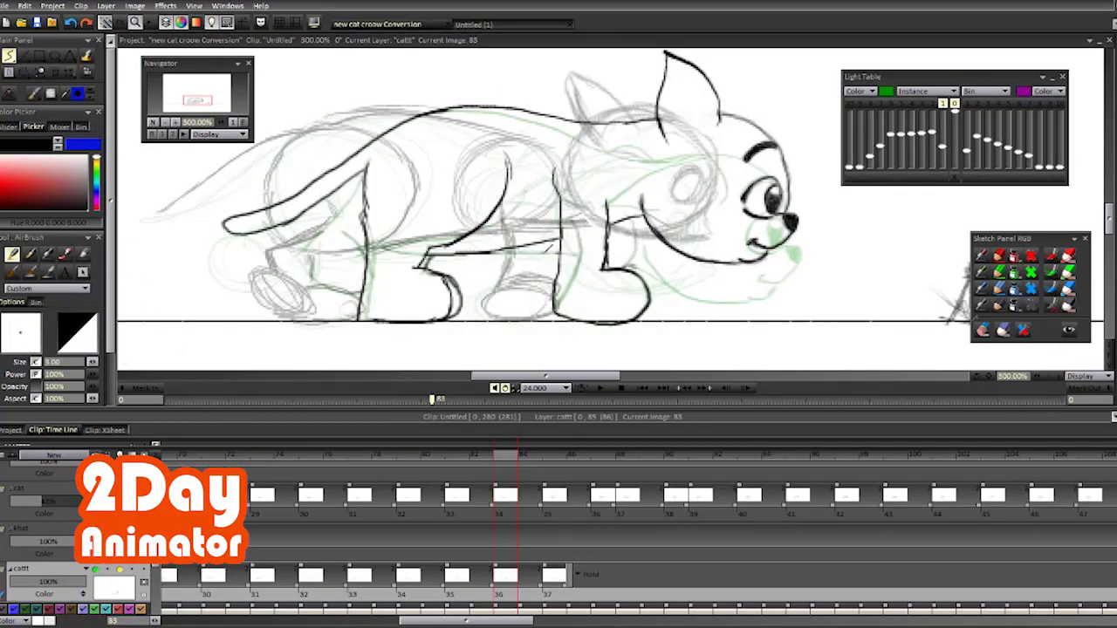
# Step: Fit the whole scene in view and play the cat's walk cycle twice from the start
pyautogui.press('-')
pyautogui.press('-')
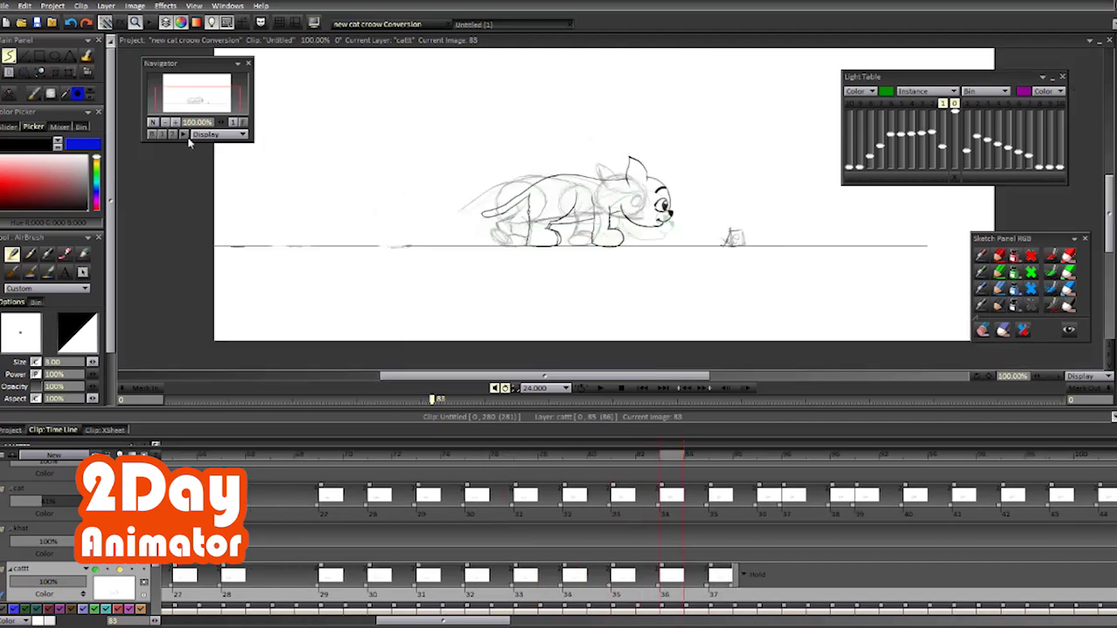
pyautogui.press('space')
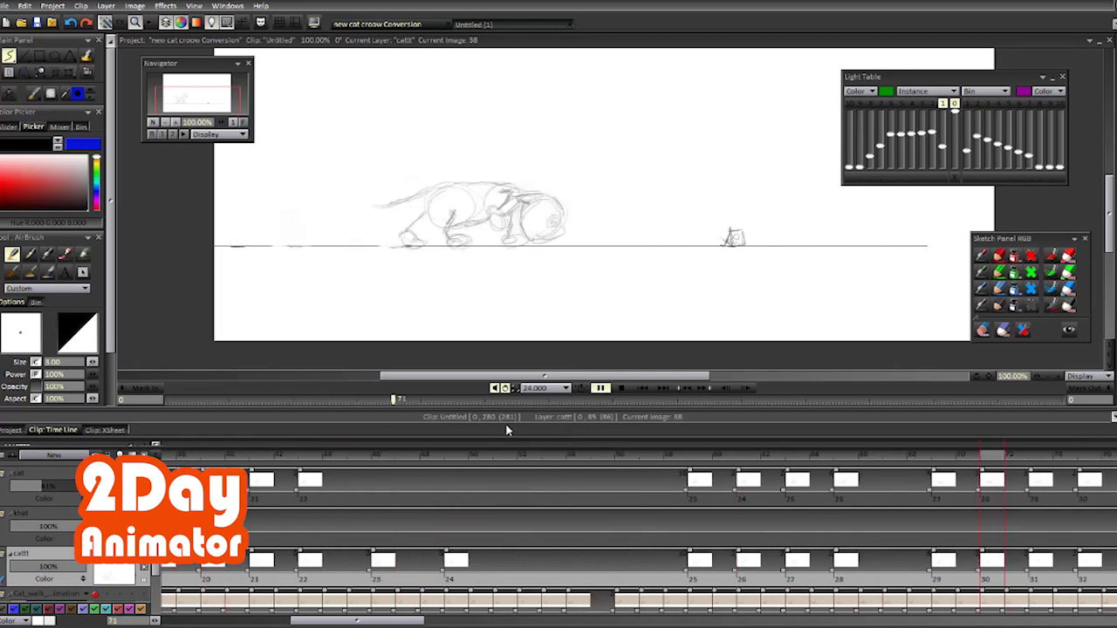
pyautogui.press('Home')
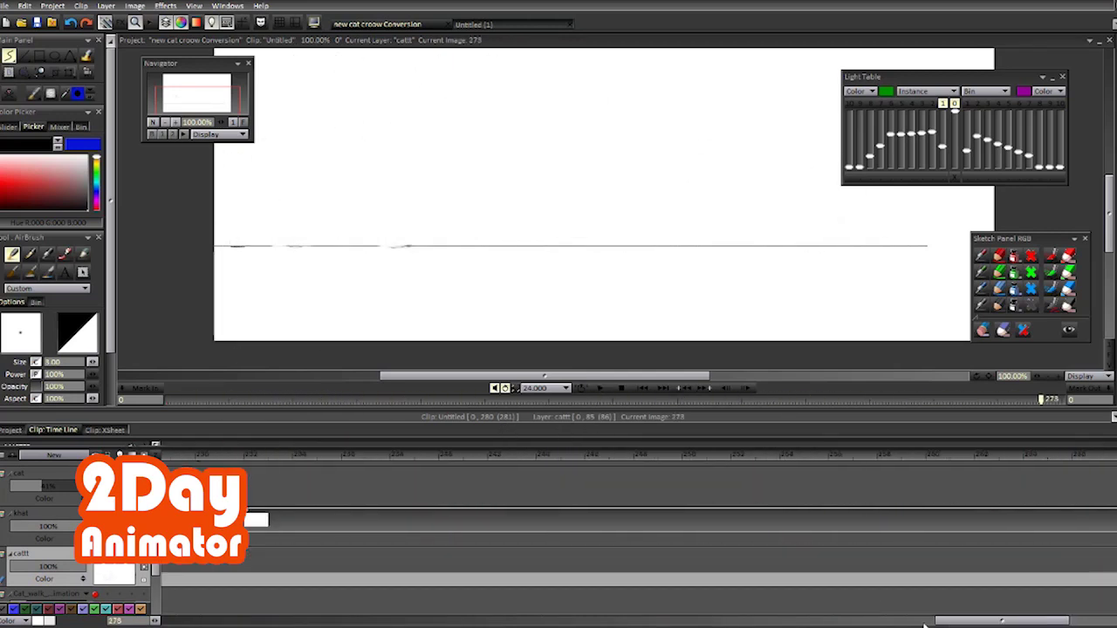
pyautogui.press('space')
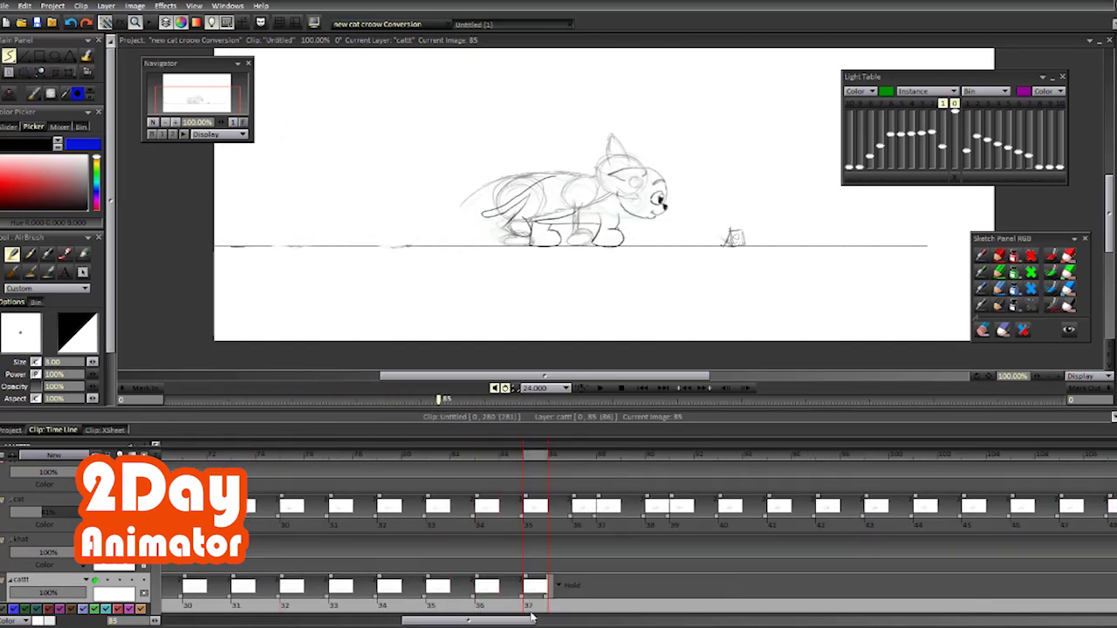
# Step: On frame 85, lasso the cat's head and transform it up and left into a tilted pose
pyautogui.press('Left')
pyautogui.press('Right')
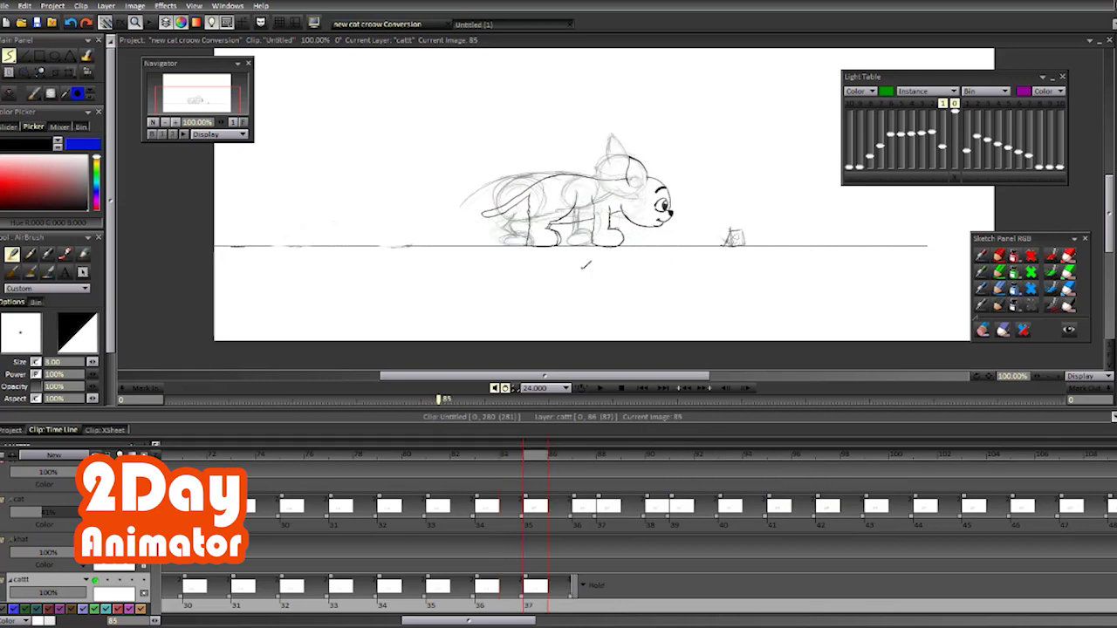
pyautogui.scroll(3, 711, 214)
pyautogui.scroll(-1, 786, 236)
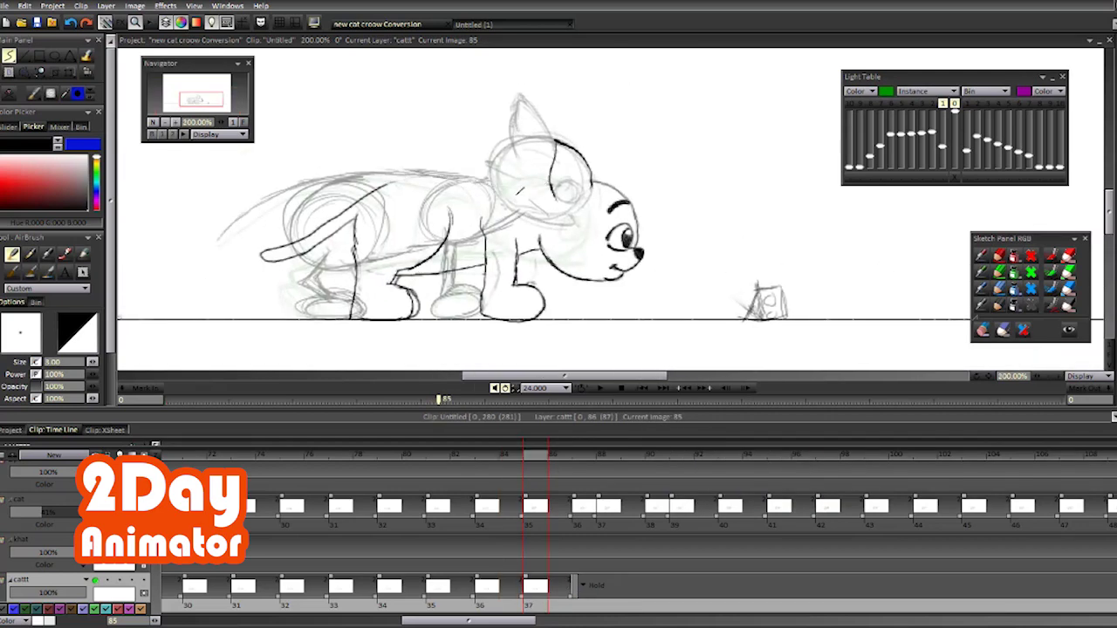
pyautogui.press('s')
pyautogui.moveTo(537, 246); pyautogui.dragTo(541, 253)
pyautogui.hotkey('ctrl', 't')
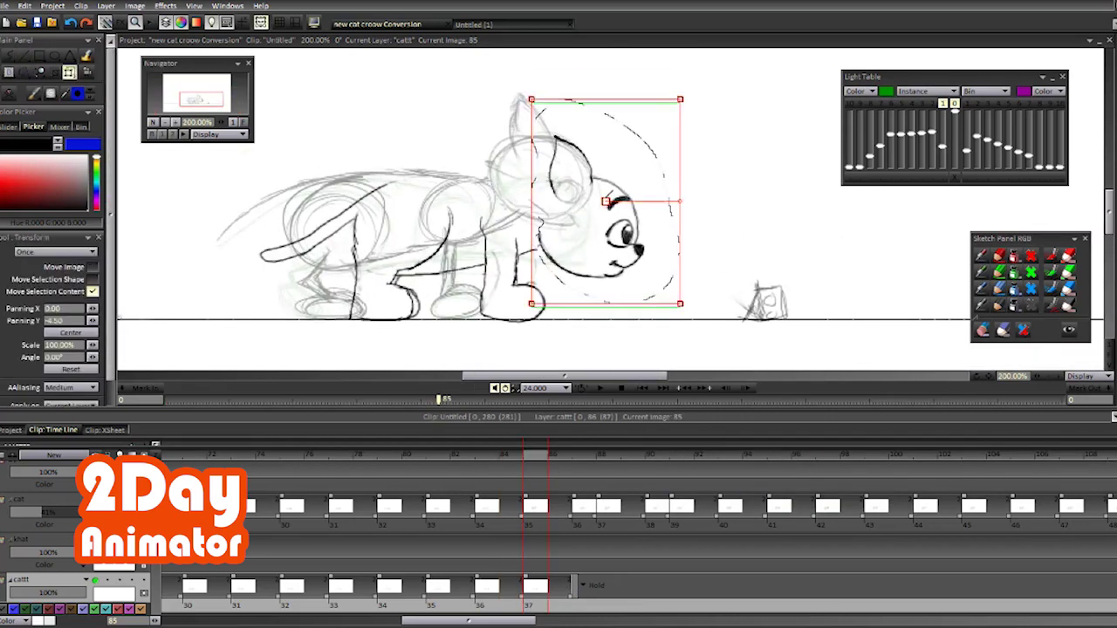
pyautogui.moveTo(681, 203)
pyautogui.mouseDown()
pyautogui.moveTo(675, 160)
pyautogui.moveTo(651, 192)
pyautogui.mouseUp()
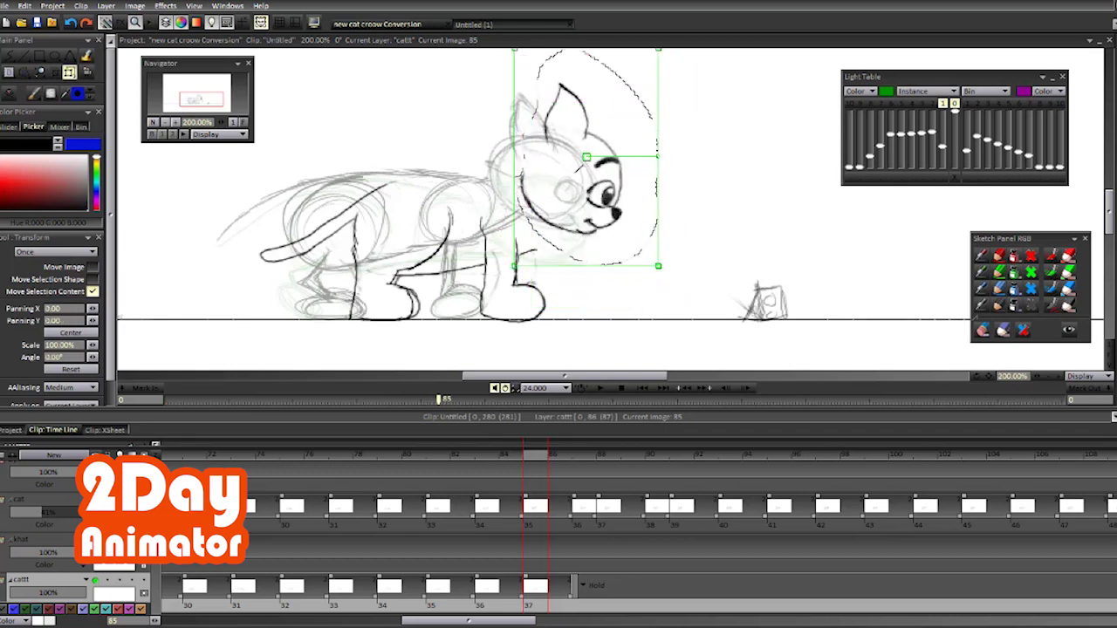
pyautogui.press('Return')
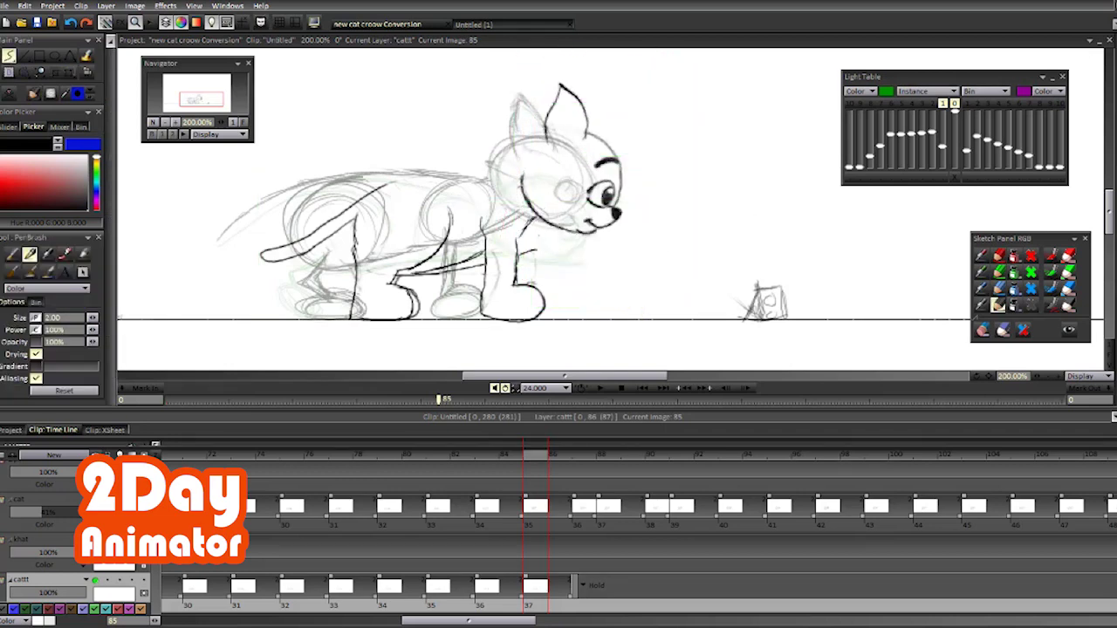
# Step: Compare neighbouring frames and move the cattt layer above the khat layer, ready with the PenBrush
pyautogui.press('Left')
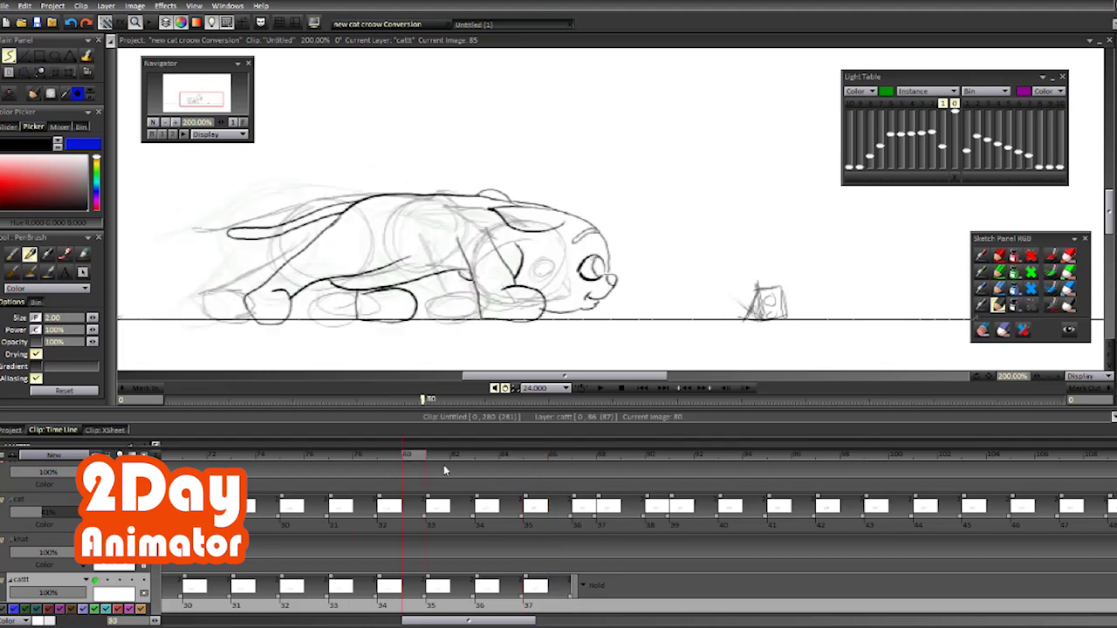
pyautogui.press('Right')
pyautogui.press('Left')
pyautogui.press('p')
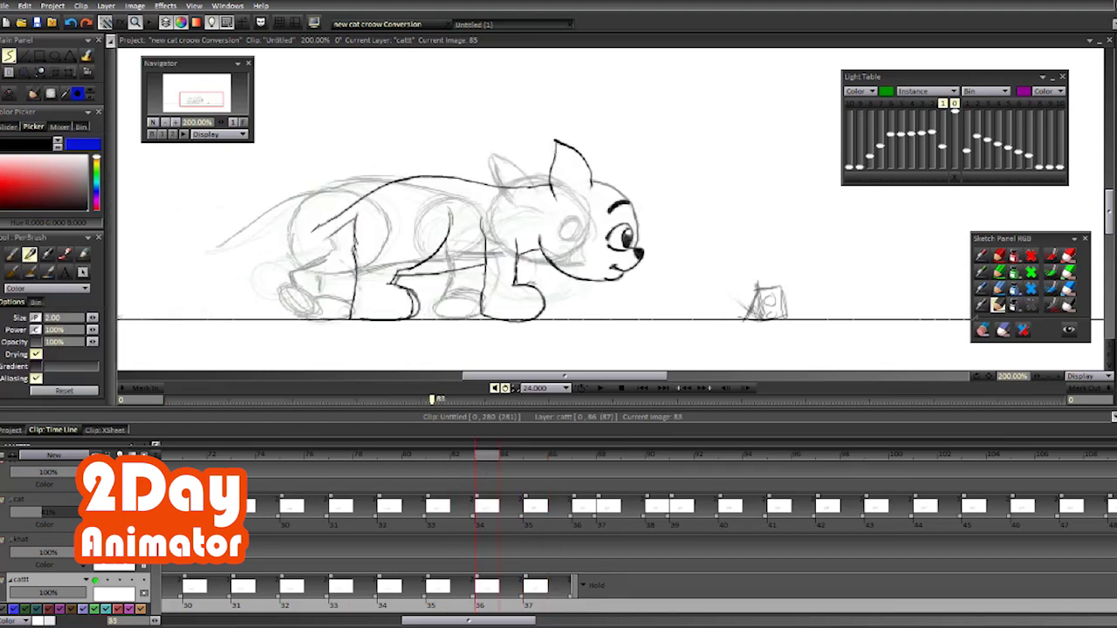
pyautogui.moveTo(118, 591); pyautogui.dragTo(118, 545)
pyautogui.press('Right')
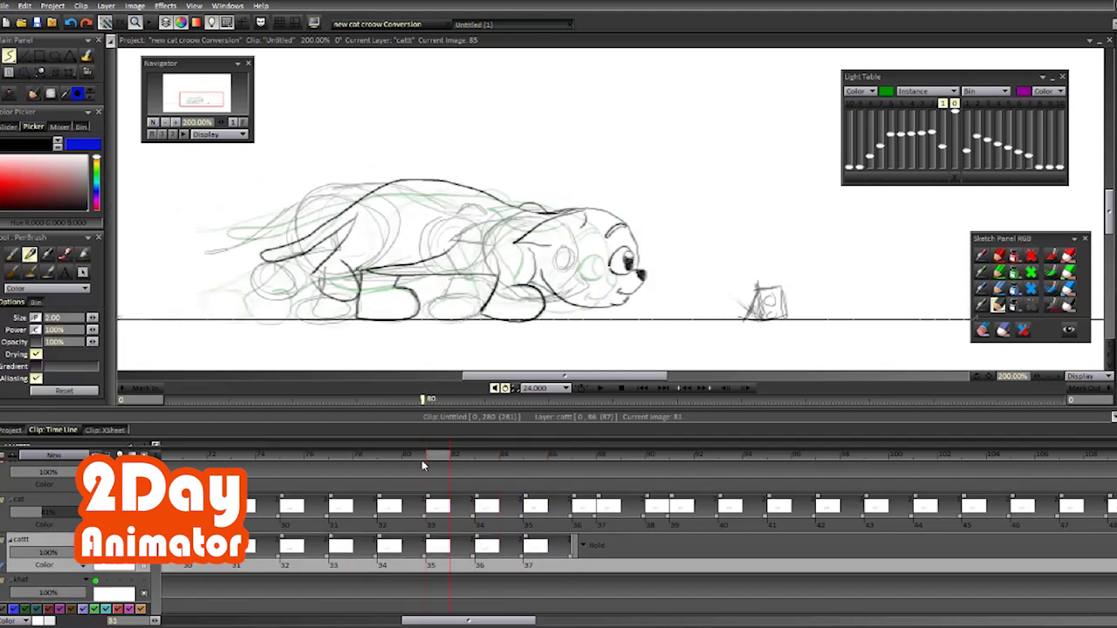
pyautogui.press('Right')
pyautogui.press('p')
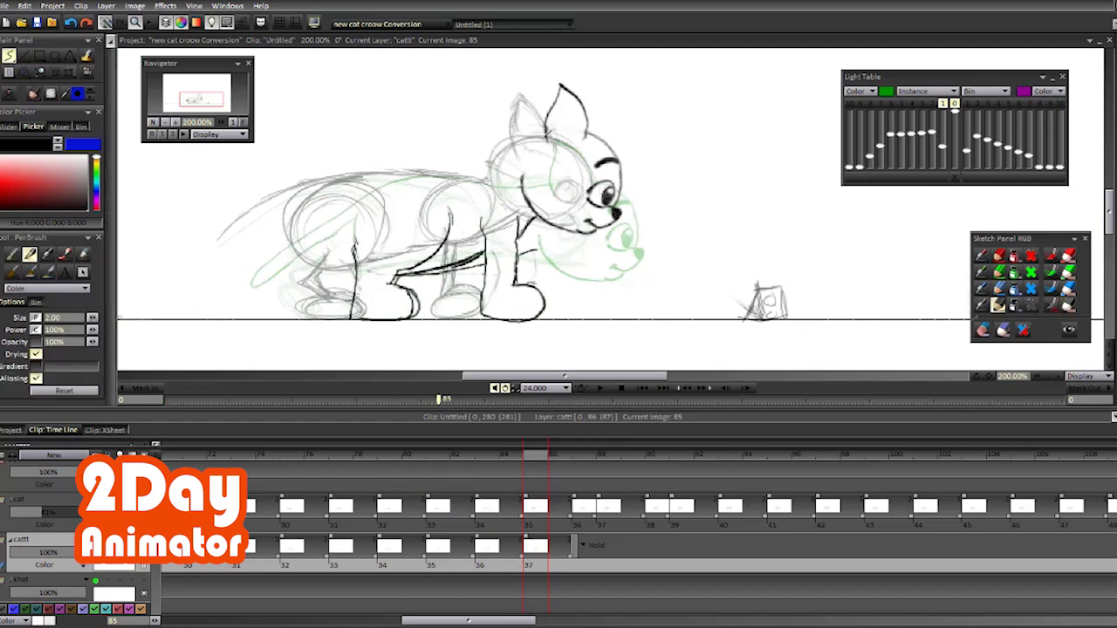
# Step: Ink the curved back line and the belly line between the legs
pyautogui.moveTo(375, 179); pyautogui.dragTo(253, 279)
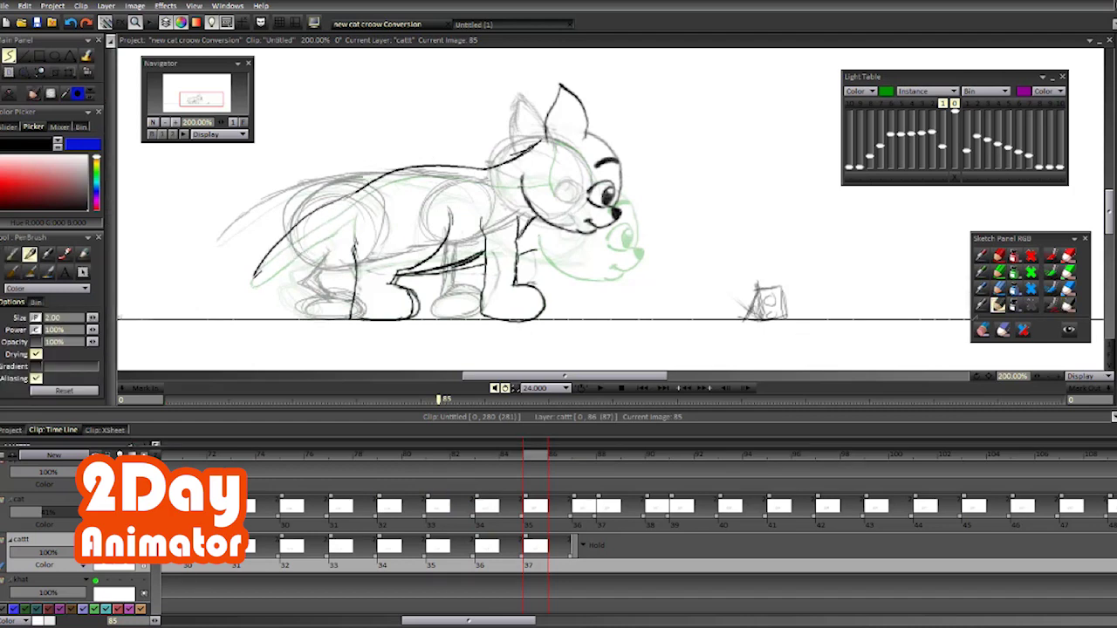
pyautogui.scroll(1, 642, 83)
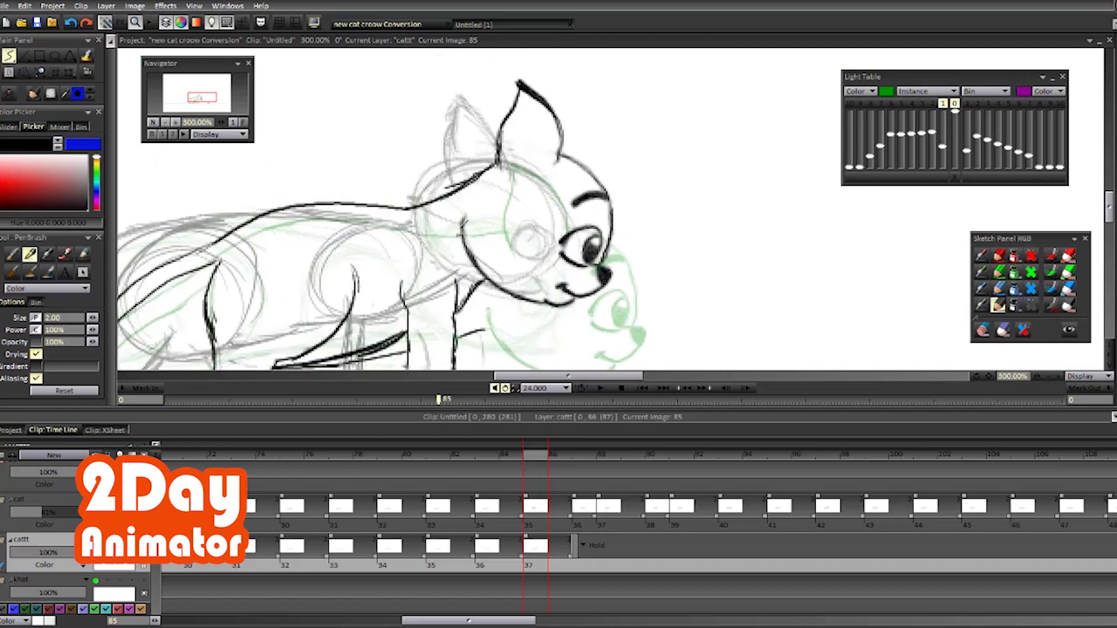
pyautogui.moveTo(602, 192); pyautogui.dragTo(707, 116)
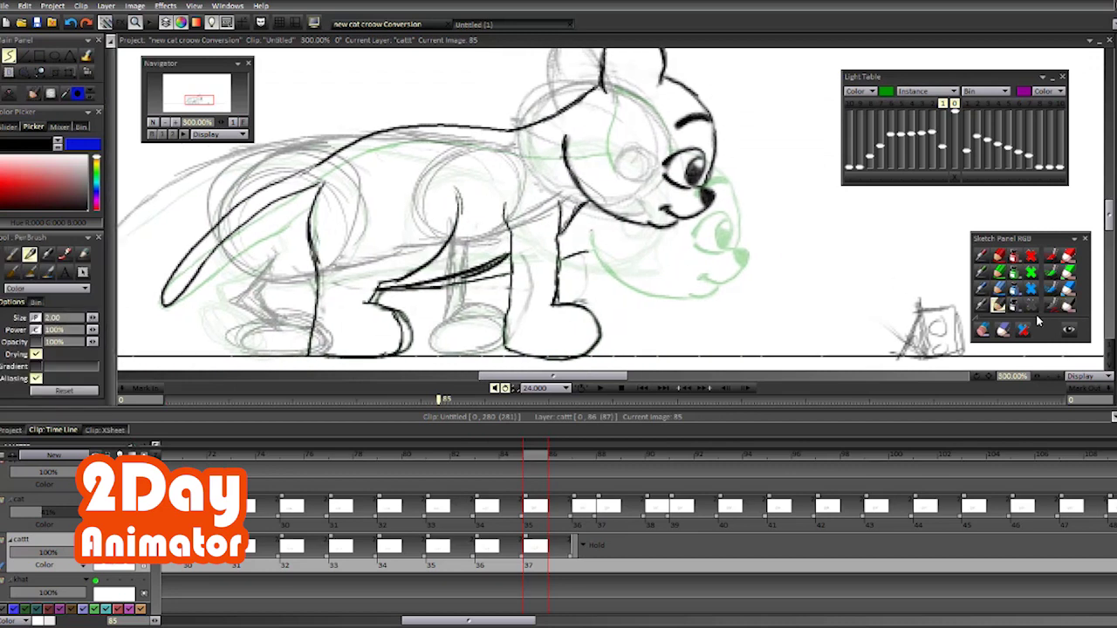
pyautogui.moveTo(375, 293); pyautogui.dragTo(506, 260)
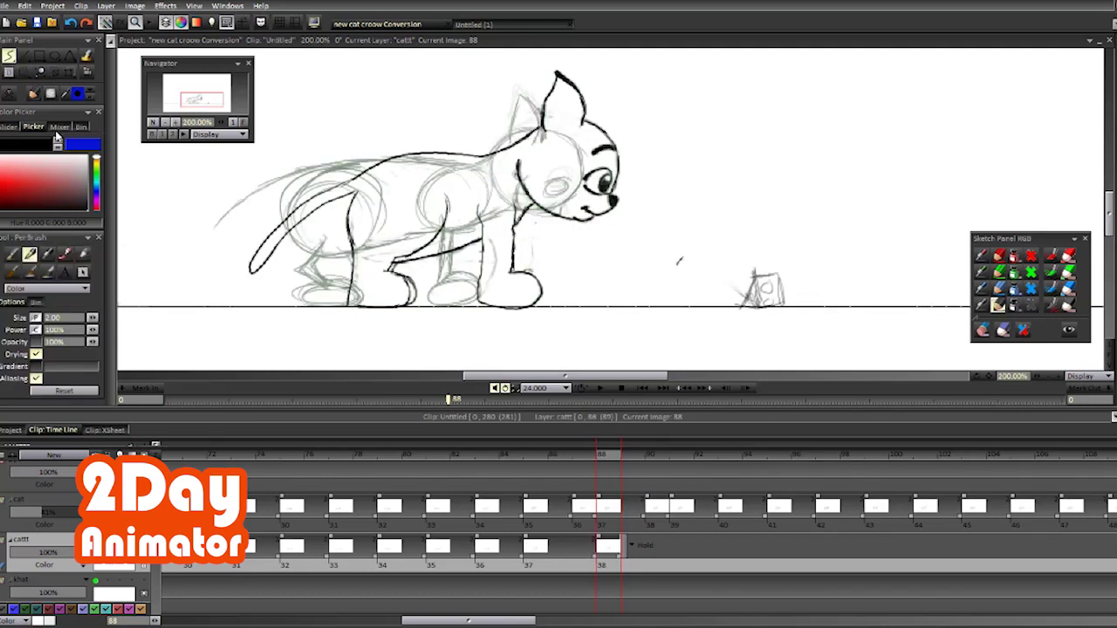
# Step: Lasso the cat's head, rotate it slightly downward, and scrub frames to check the motion
pyautogui.click(24, 72)
pyautogui.moveTo(621, 98); pyautogui.dragTo(528, 203)
pyautogui.click(69, 72)
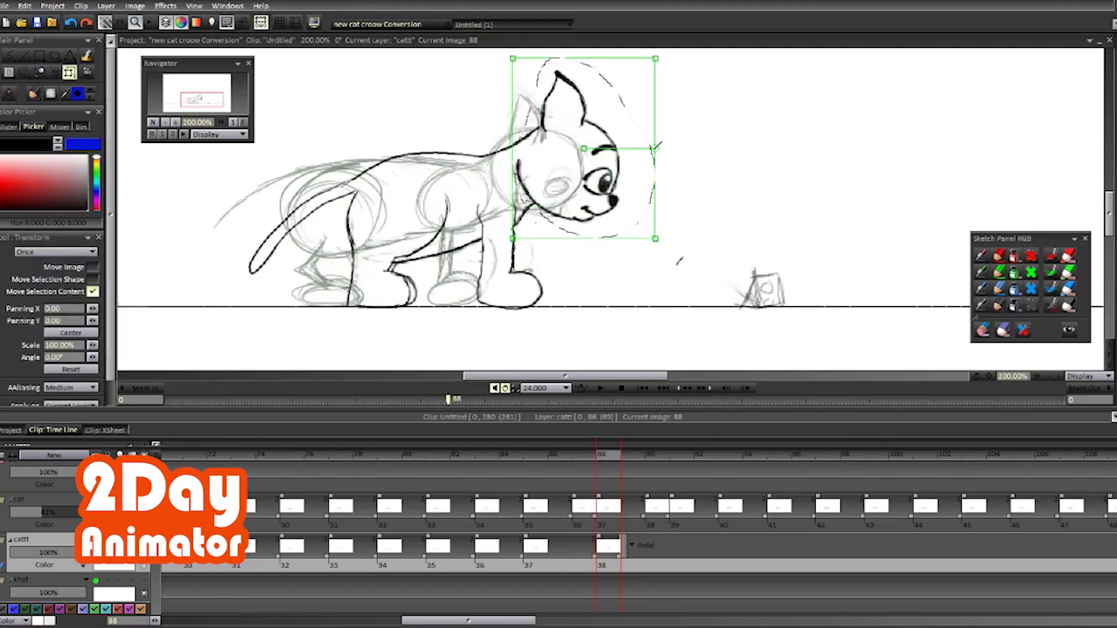
pyautogui.moveTo(657, 60); pyautogui.dragTo(665, 73)
pyautogui.press('Return')
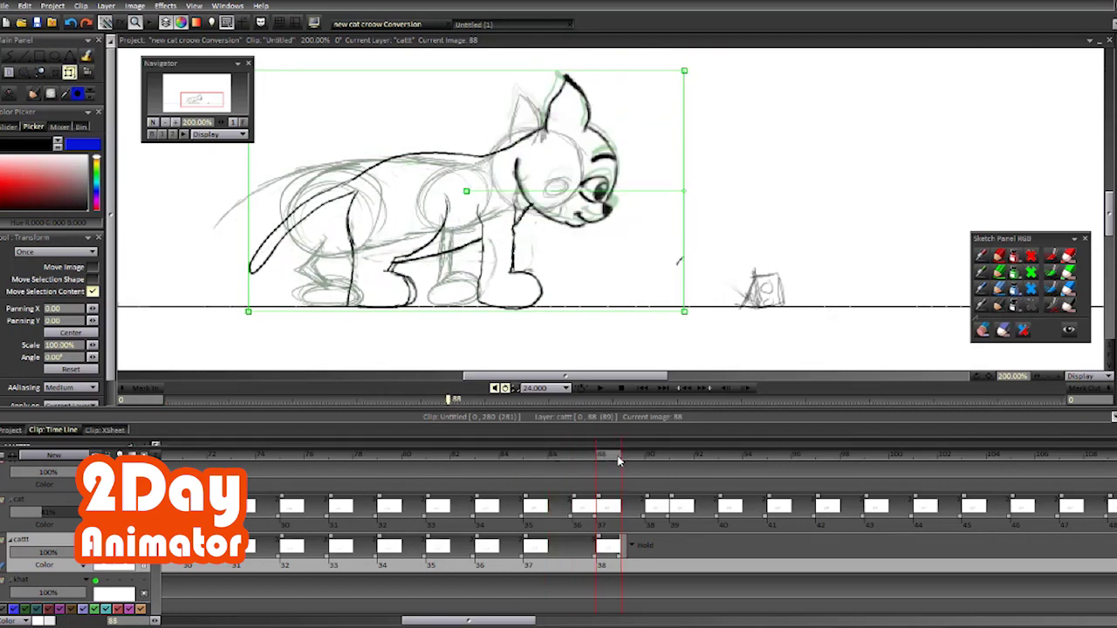
pyautogui.click(629, 461)
pyautogui.moveTo(628, 461)
pyautogui.mouseDown()
pyautogui.moveTo(671, 458)
pyautogui.moveTo(532, 459)
pyautogui.moveTo(686, 471)
pyautogui.moveTo(731, 458)
pyautogui.moveTo(571, 454)
pyautogui.moveTo(730, 472)
pyautogui.mouseUp()
# Step: Lighten the faint strokes near the head with AirBrush and recolour the old head lines green
pyautogui.click(981, 255)
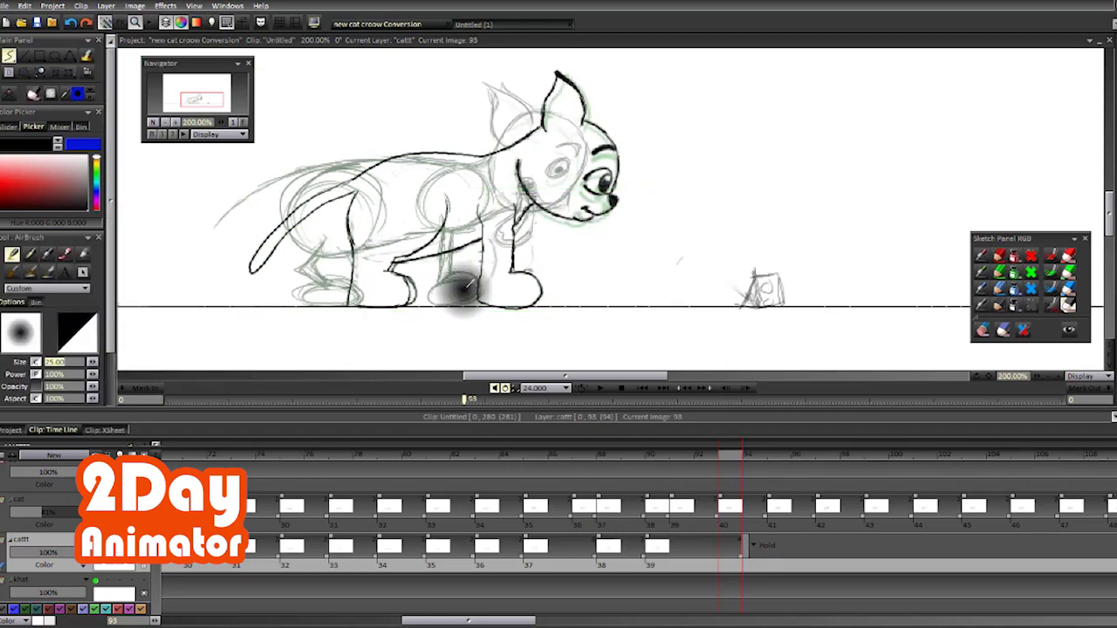
pyautogui.moveTo(524, 171); pyautogui.dragTo(593, 218)
pyautogui.scroll(2, 553, 183)
pyautogui.scroll(-1, 553, 183)
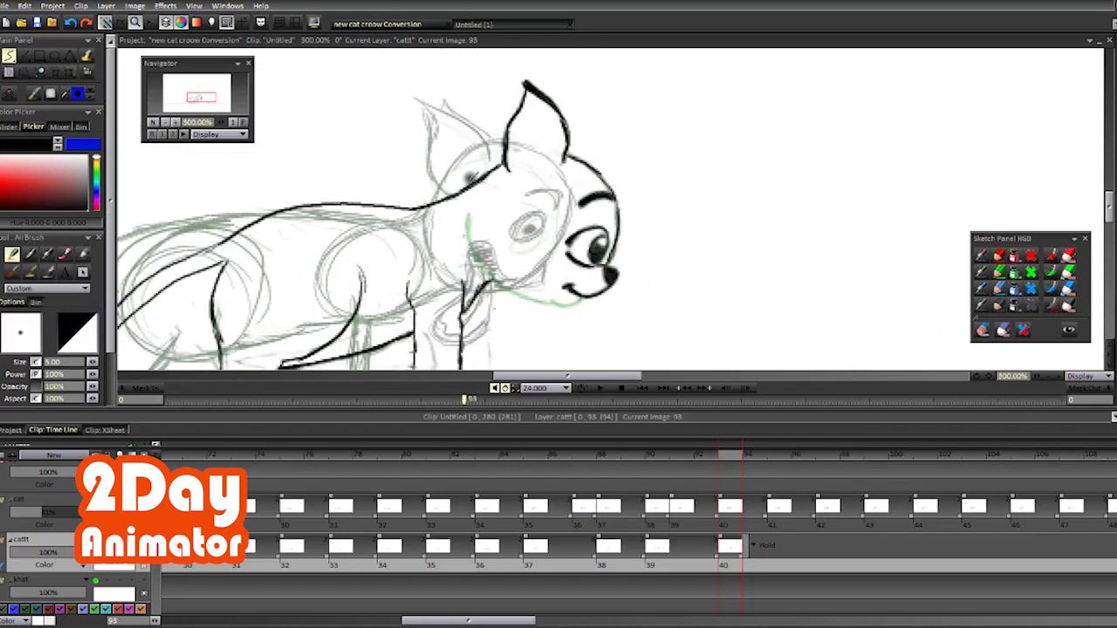
pyautogui.click(997, 254)
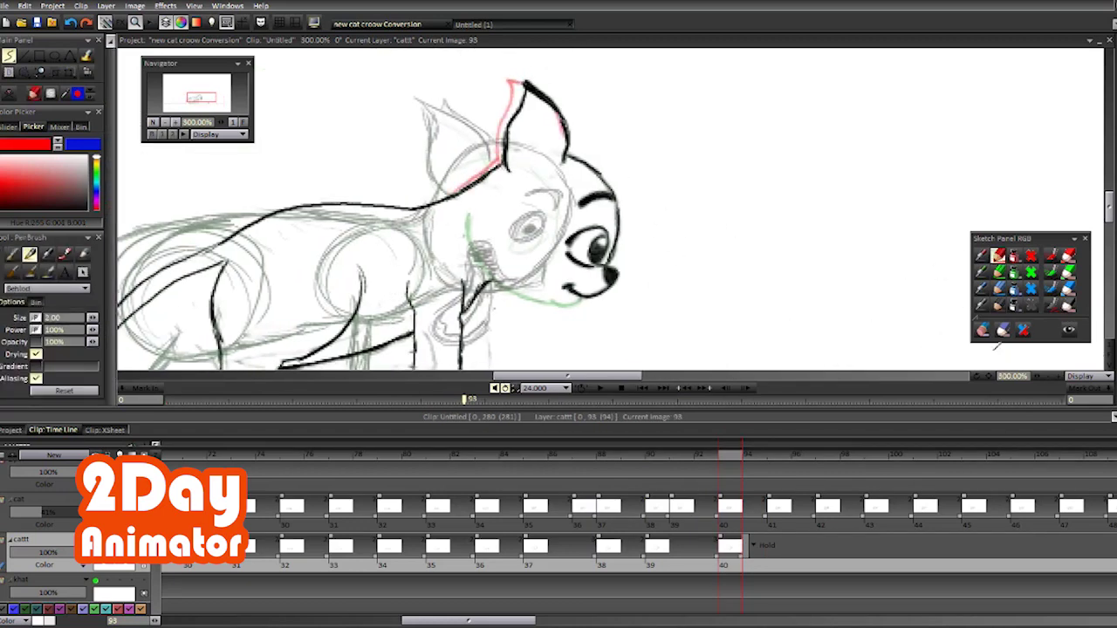
pyautogui.click(997, 306)
pyautogui.moveTo(603, 262); pyautogui.dragTo(524, 157)
pyautogui.moveTo(541, 87)
pyautogui.mouseDown()
pyautogui.moveTo(489, 165)
pyautogui.moveTo(489, 83)
pyautogui.moveTo(566, 140)
pyautogui.mouseUp()
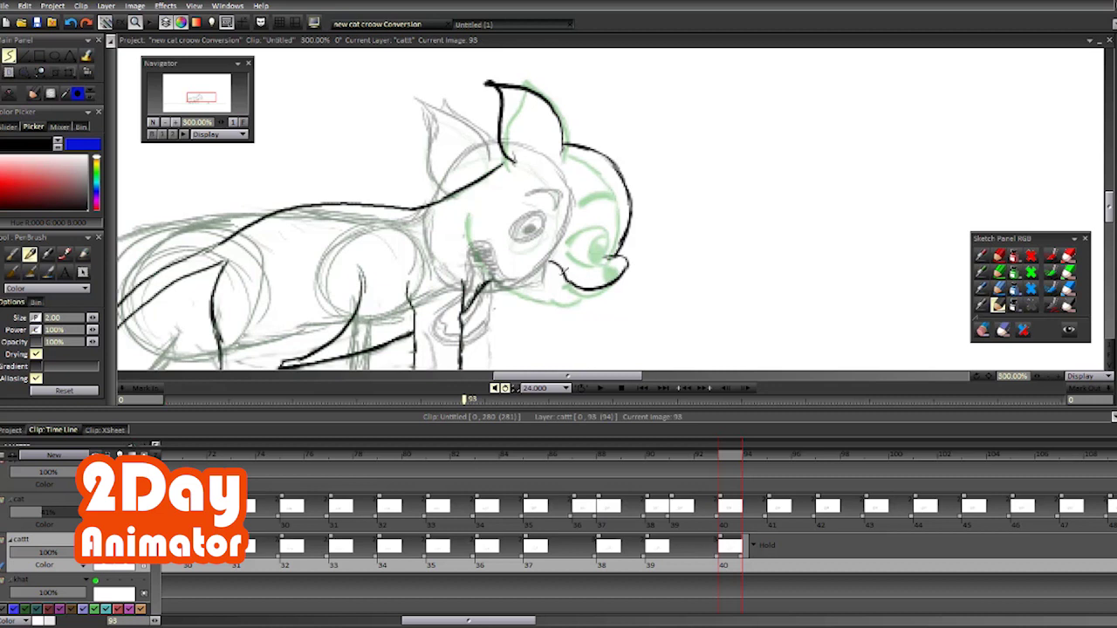
# Step: Draw the open lower jaw under the chin, then compare and advance past frame 95
pyautogui.moveTo(537, 288); pyautogui.dragTo(552, 343)
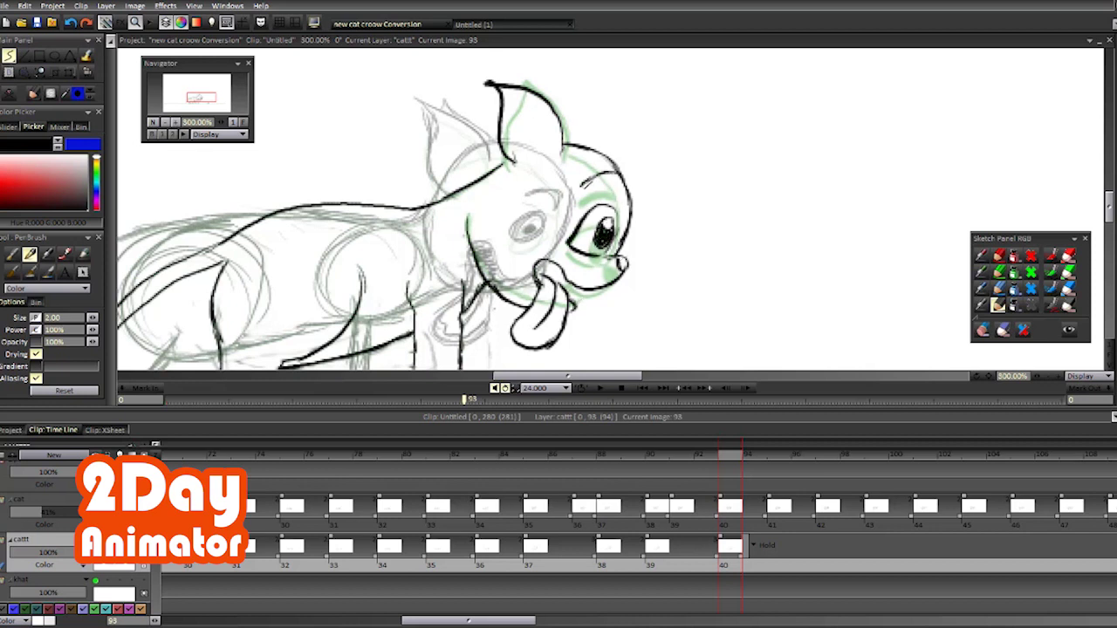
pyautogui.moveTo(742, 456); pyautogui.dragTo(680, 460)
pyautogui.moveTo(729, 455); pyautogui.dragTo(766, 457)
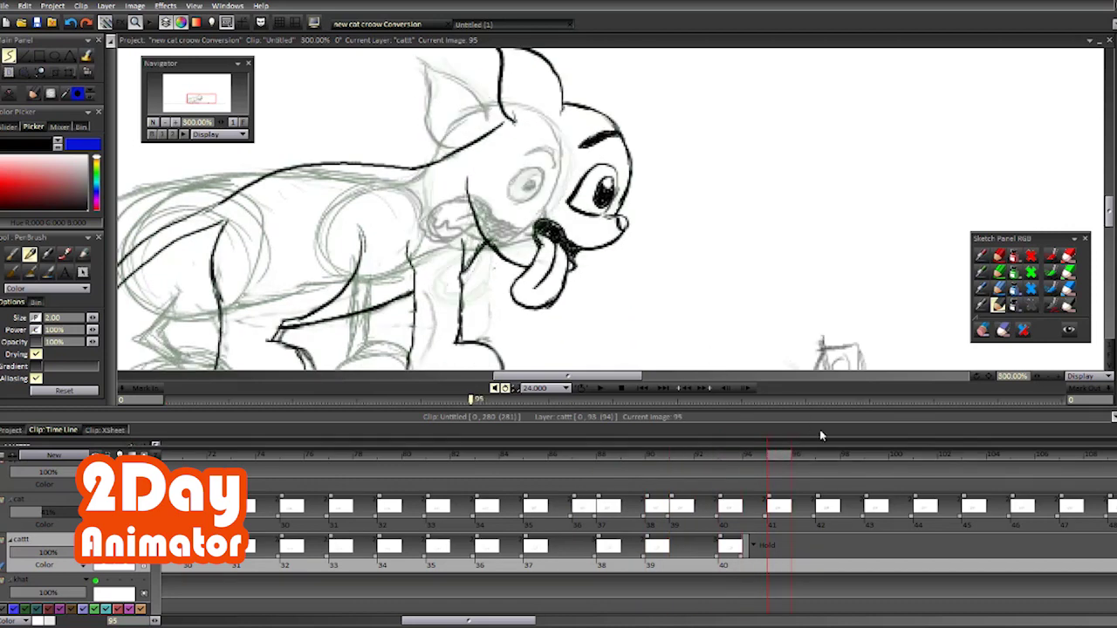
pyautogui.click(1068, 304)
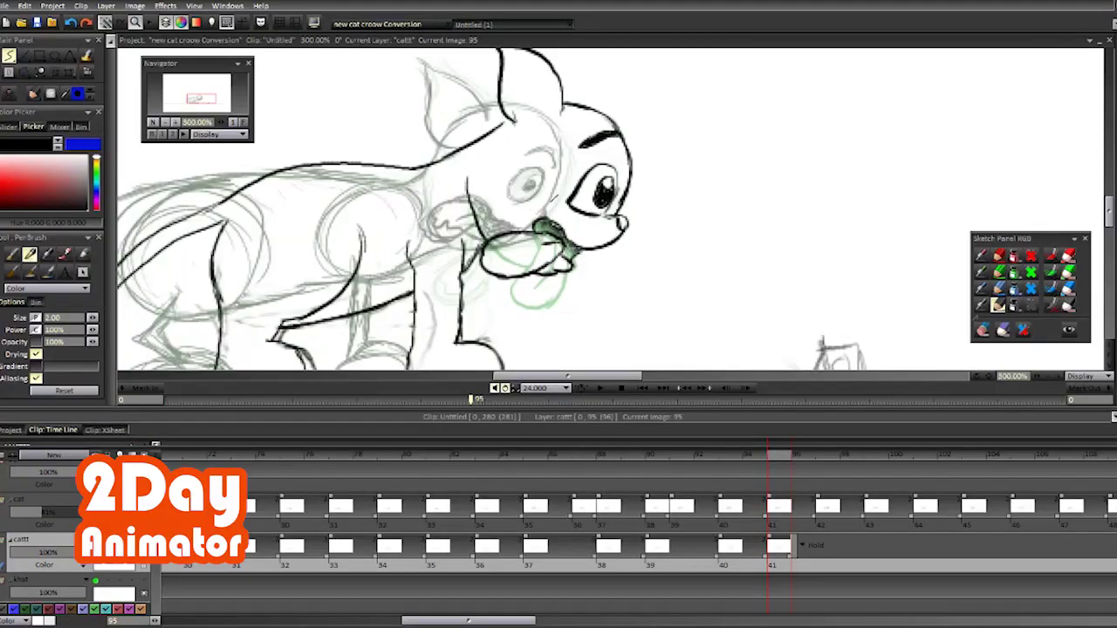
pyautogui.moveTo(780, 462); pyautogui.dragTo(827, 455)
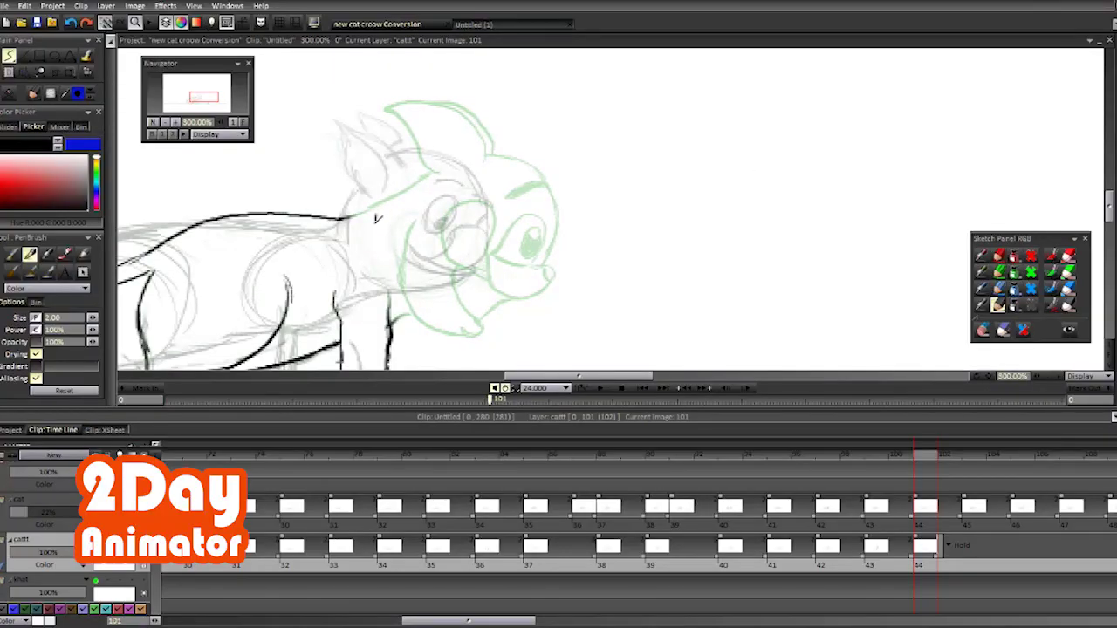
# Step: On image 101, ink the neck-to-head line, the top of the head and the curved chest line
pyautogui.moveTo(397, 166); pyautogui.dragTo(426, 122)
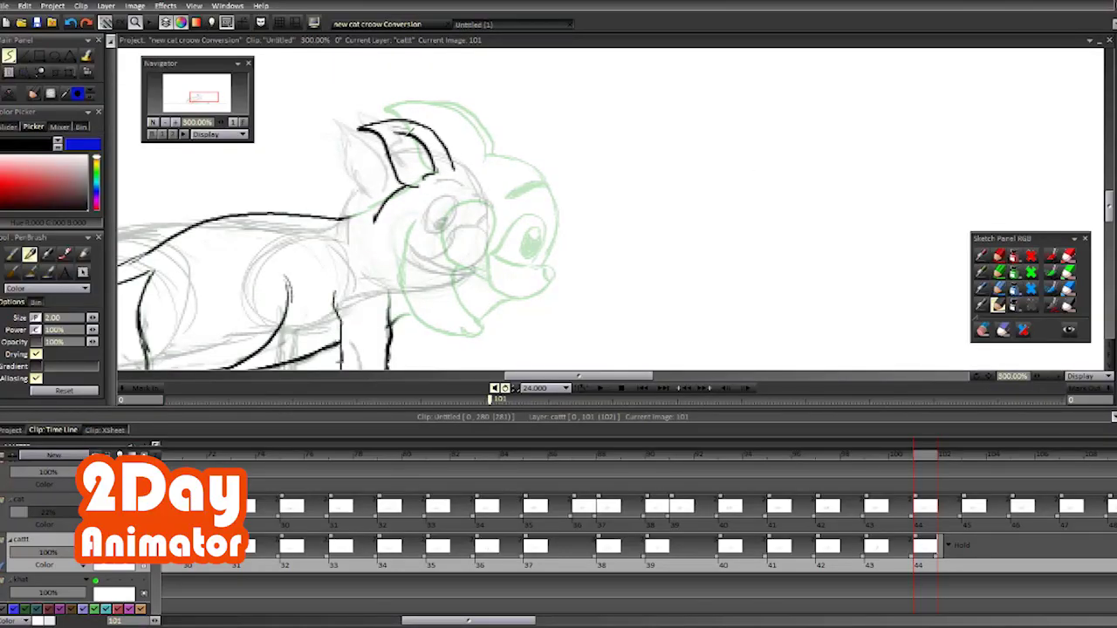
pyautogui.moveTo(457, 155); pyautogui.dragTo(538, 171)
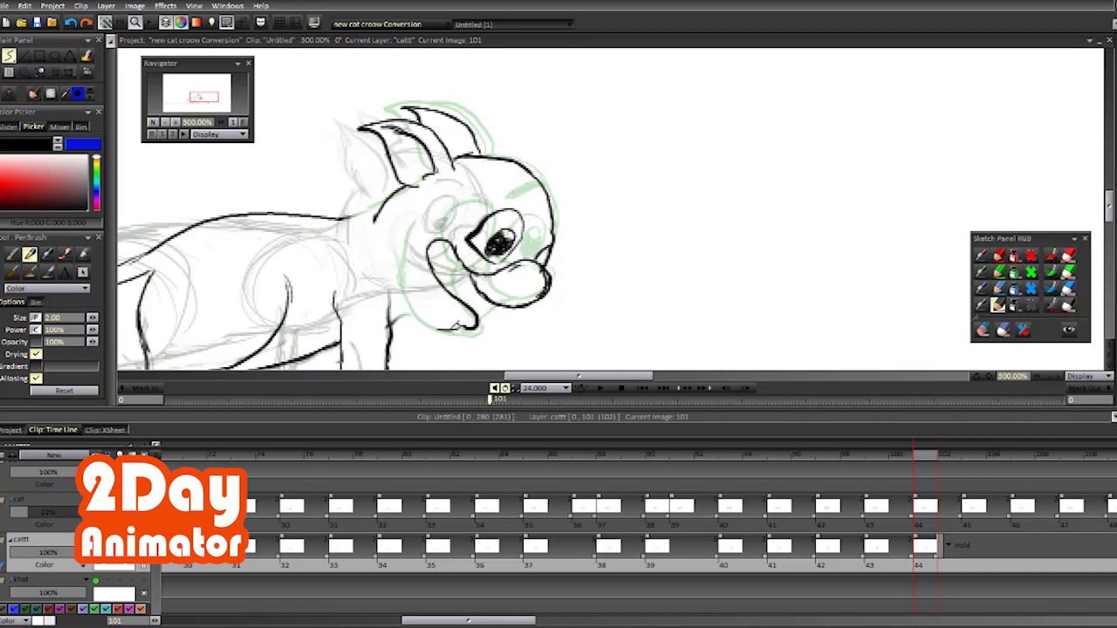
pyautogui.moveTo(386, 248); pyautogui.dragTo(423, 328)
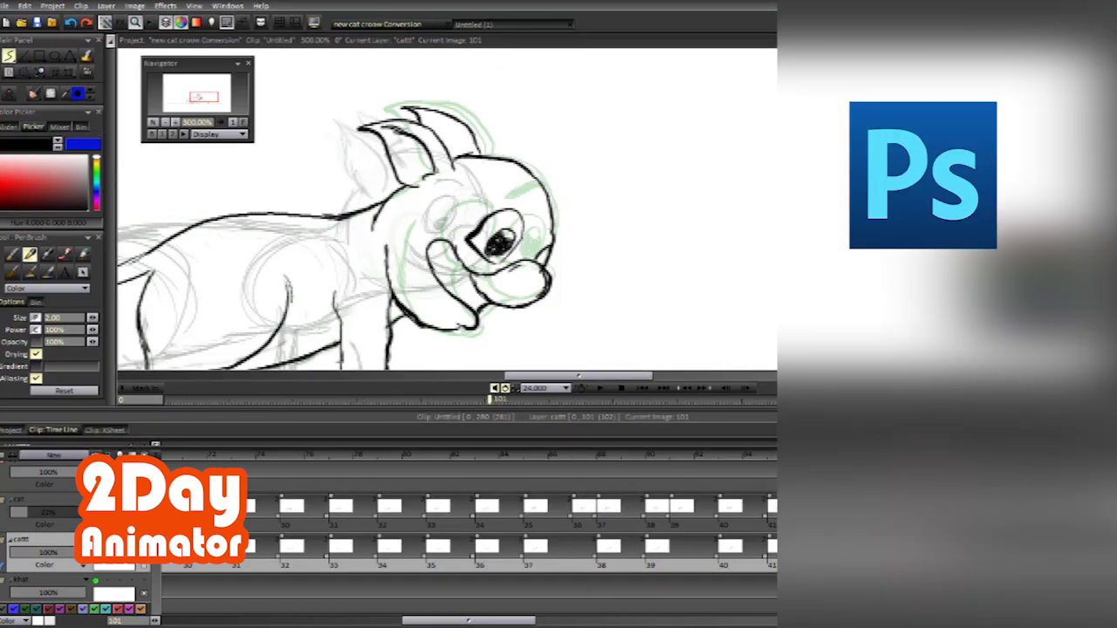
# Step: Select the cat's ears and rotate and reposition them with Transform
pyautogui.click(54, 54)
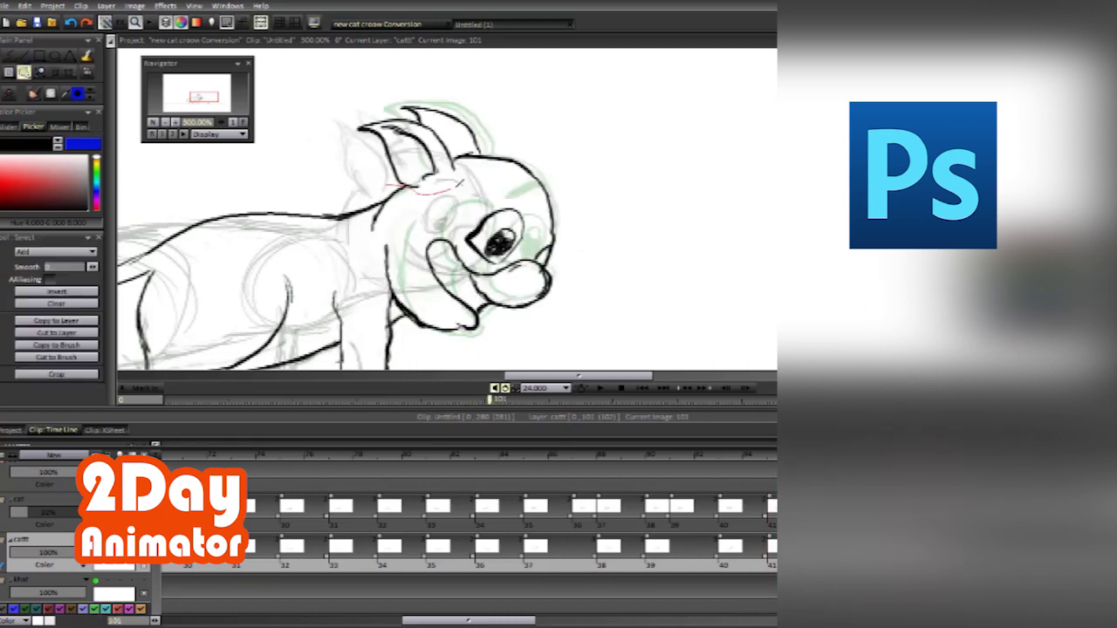
pyautogui.moveTo(332, 102); pyautogui.dragTo(469, 200)
pyautogui.click(69, 71)
pyautogui.moveTo(399, 150); pyautogui.dragTo(410, 146)
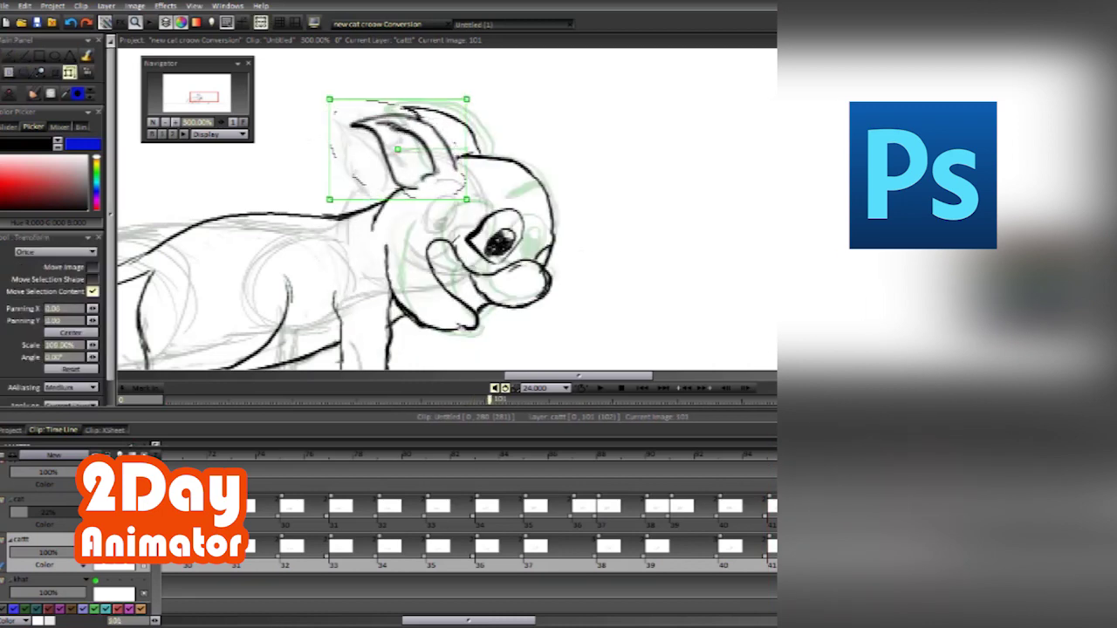
pyautogui.press('b')
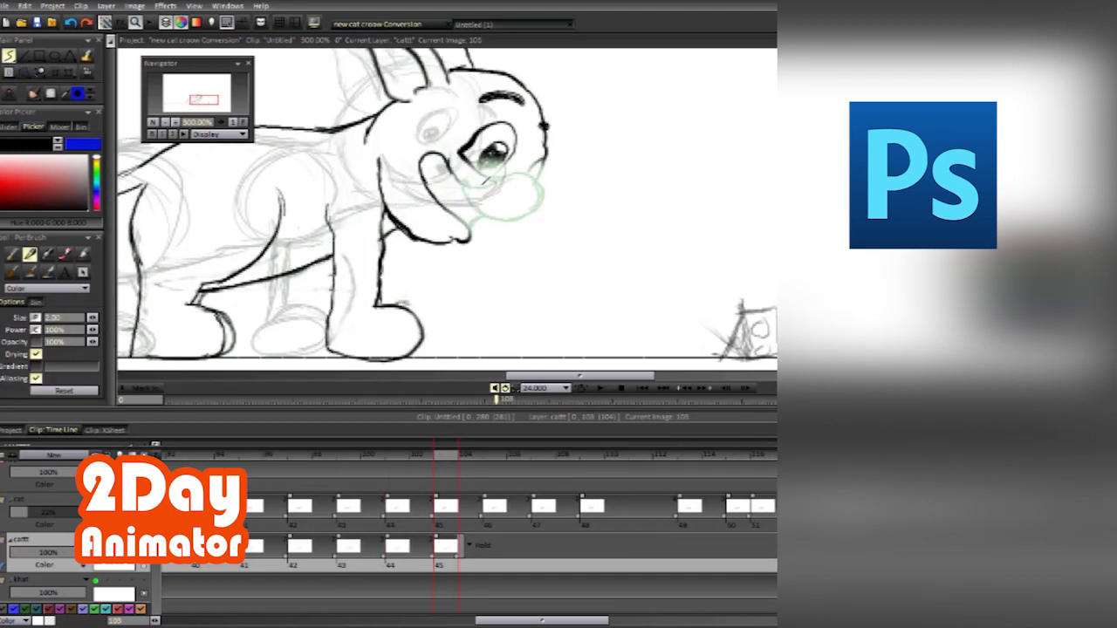
# Step: Draw the tongue sticking out of the open mouth and move on to the next frame
pyautogui.moveTo(545, 188)
pyautogui.mouseDown()
pyautogui.moveTo(524, 231)
pyautogui.moveTo(463, 197)
pyautogui.moveTo(572, 188)
pyautogui.mouseUp()
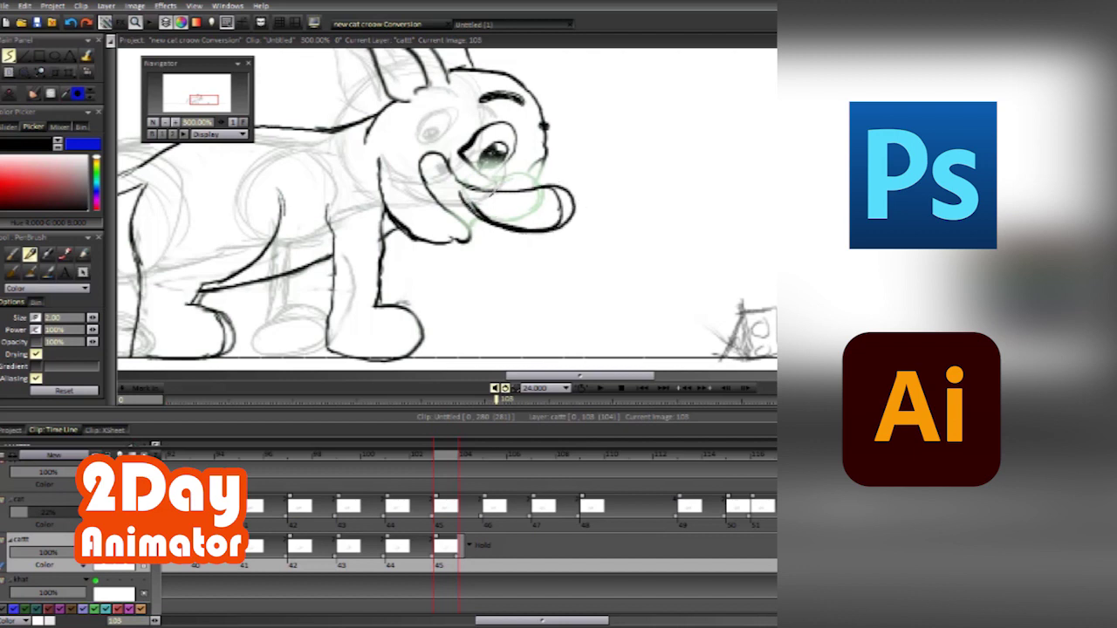
pyautogui.press('a')
pyautogui.press('b')
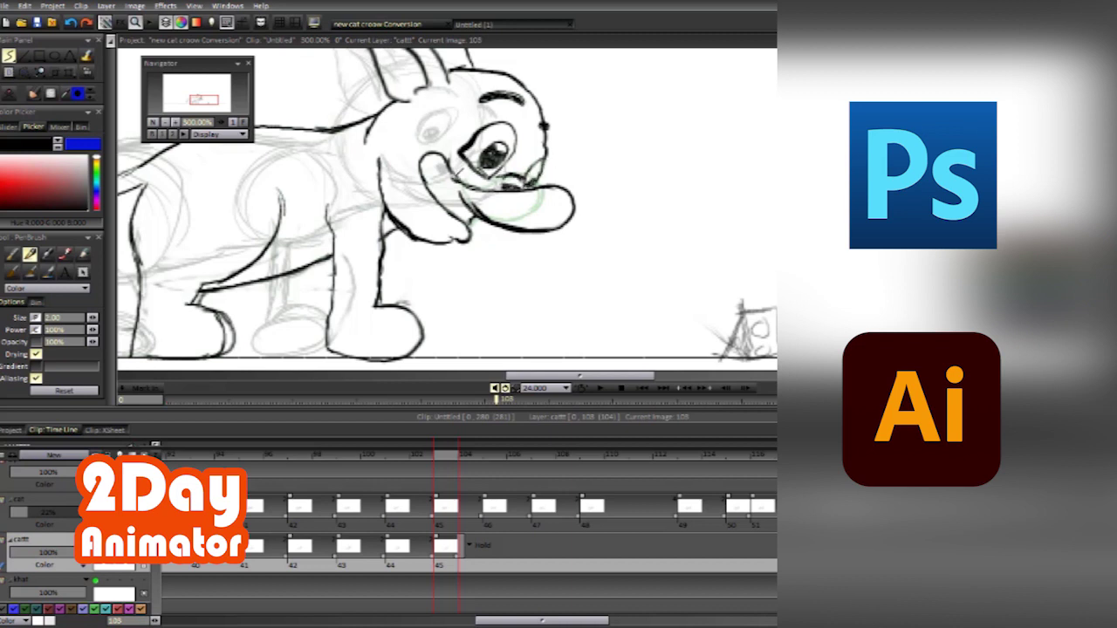
pyautogui.press('b')
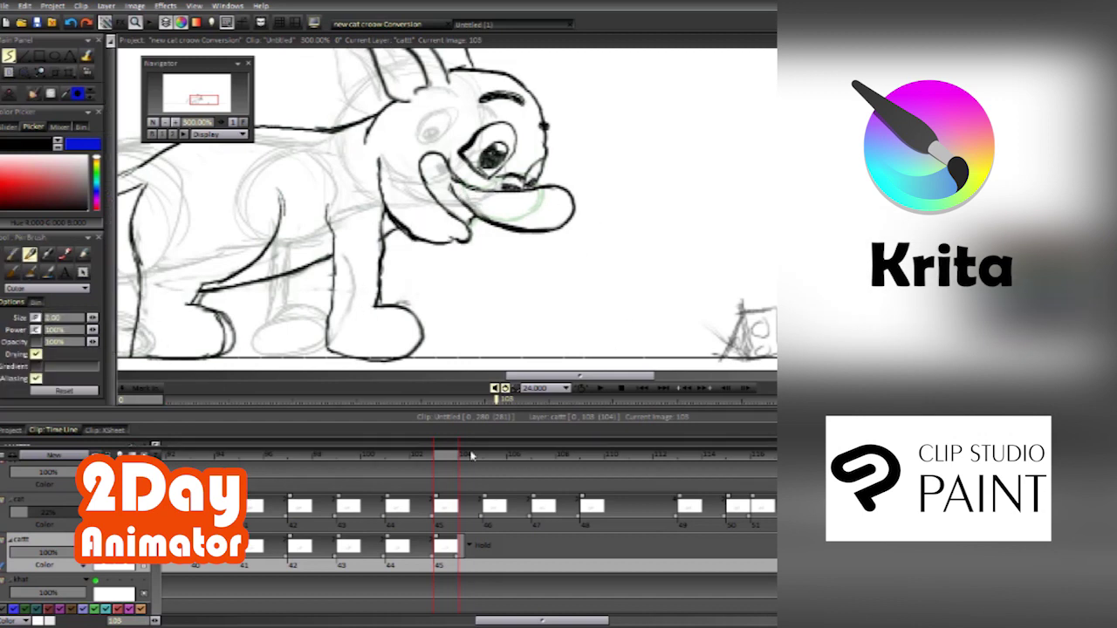
pyautogui.press('Right')
# Step: Undo the last change while inking the lowered head and hanging tongue
pyautogui.hotkey('ctrl', 'z')
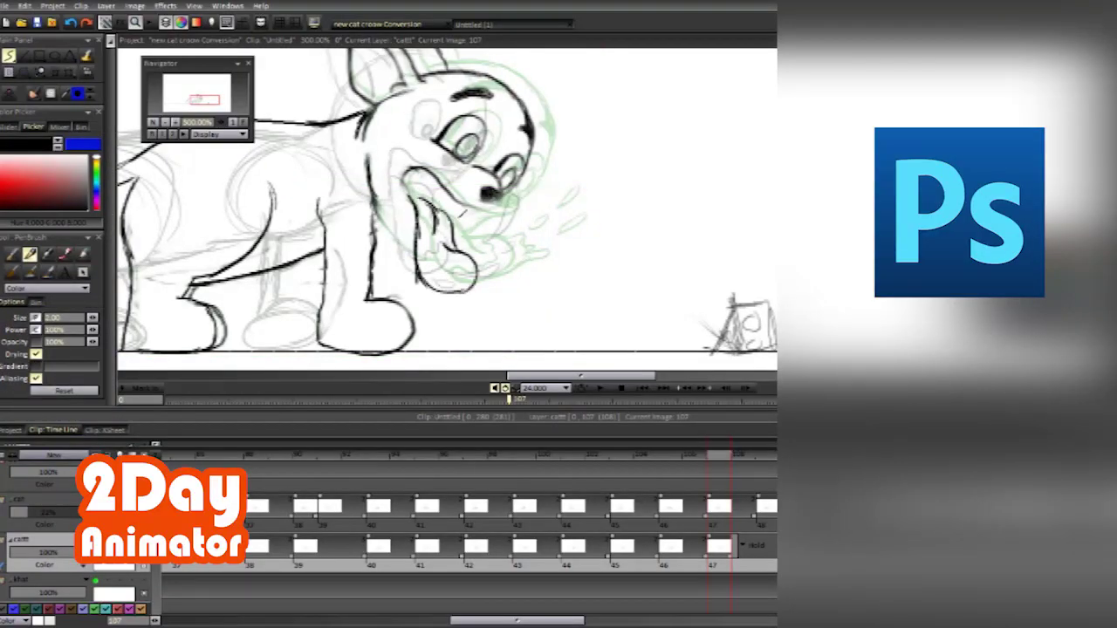
# Step: Go back a drawing, shrink the pen to a tiny size for drool droplets, and zoom out
pyautogui.click(687, 457)
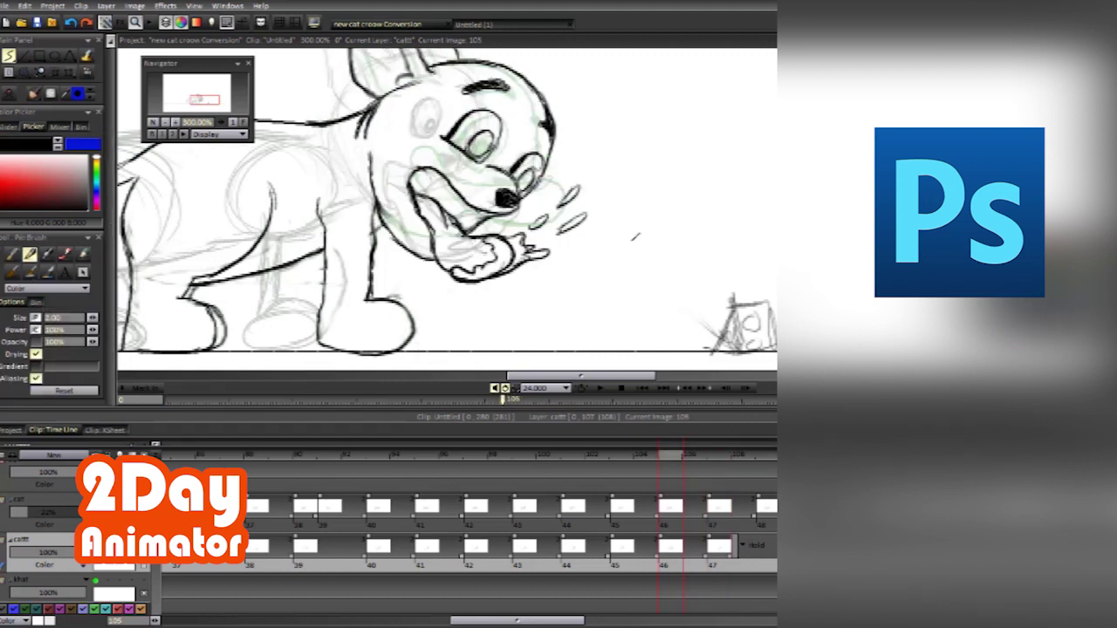
pyautogui.moveTo(76, 363); pyautogui.dragTo(52, 363)
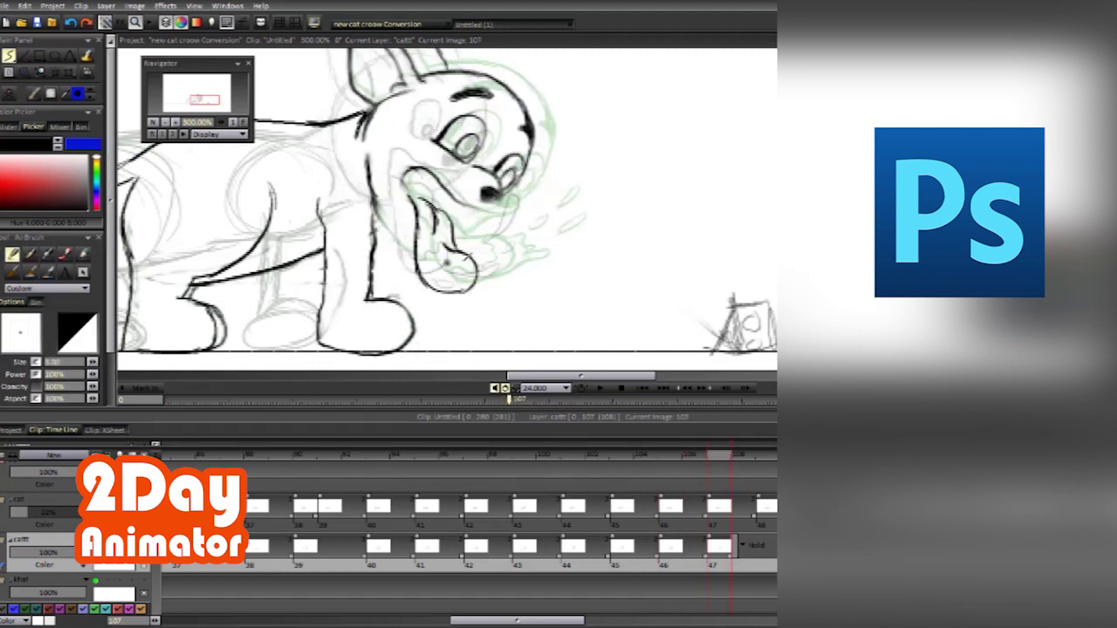
pyautogui.click(30, 254)
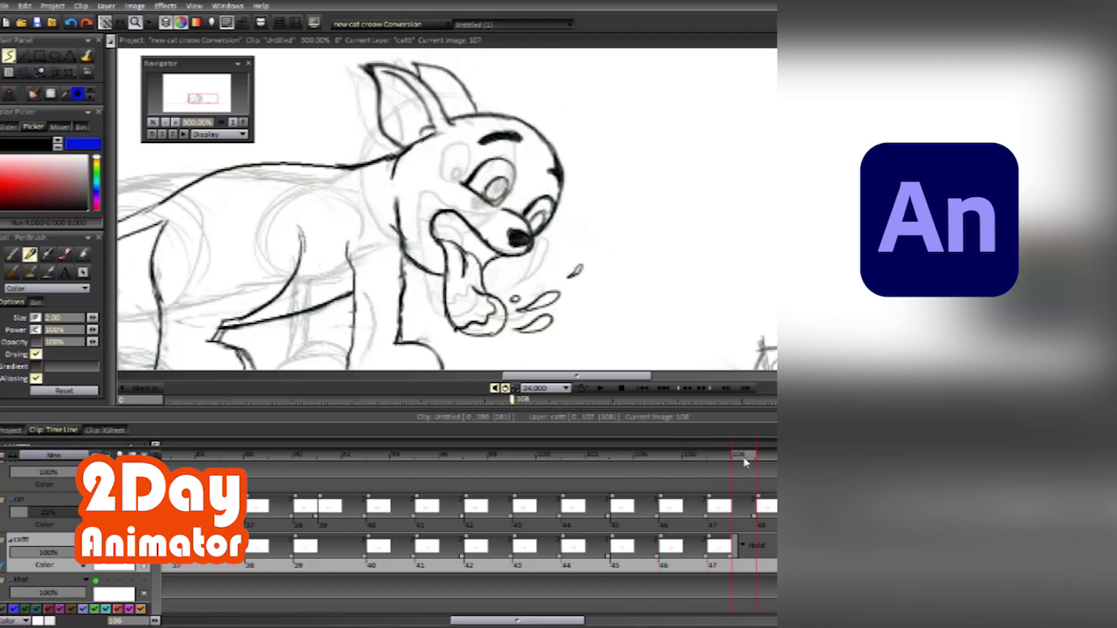
pyautogui.click(151, 123)
# Step: On image 104, enclose the cat's head in an elliptical selection and resize and tilt it
pyautogui.click(23, 72)
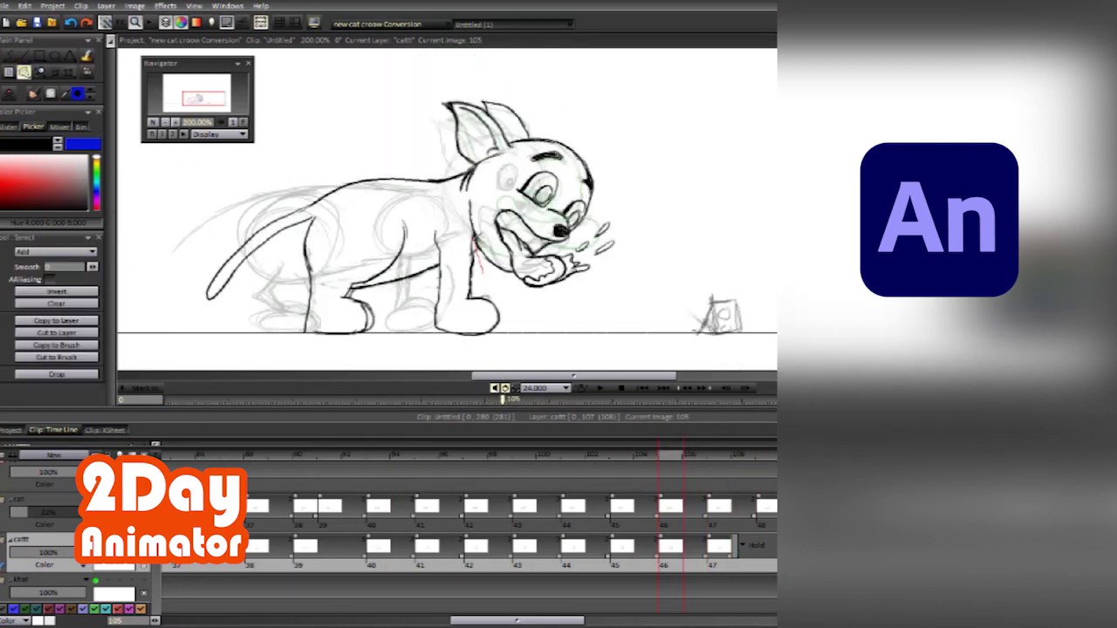
pyautogui.moveTo(428, 71); pyautogui.dragTo(679, 290)
pyautogui.press('t')
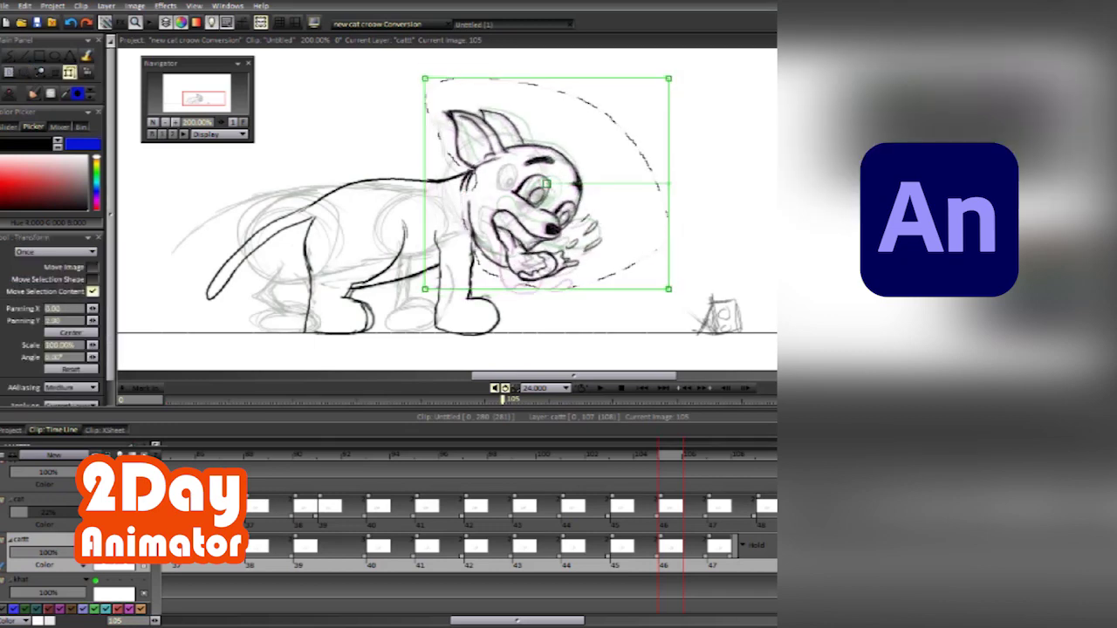
pyautogui.click(524, 456)
pyautogui.moveTo(524, 455); pyautogui.dragTo(462, 451)
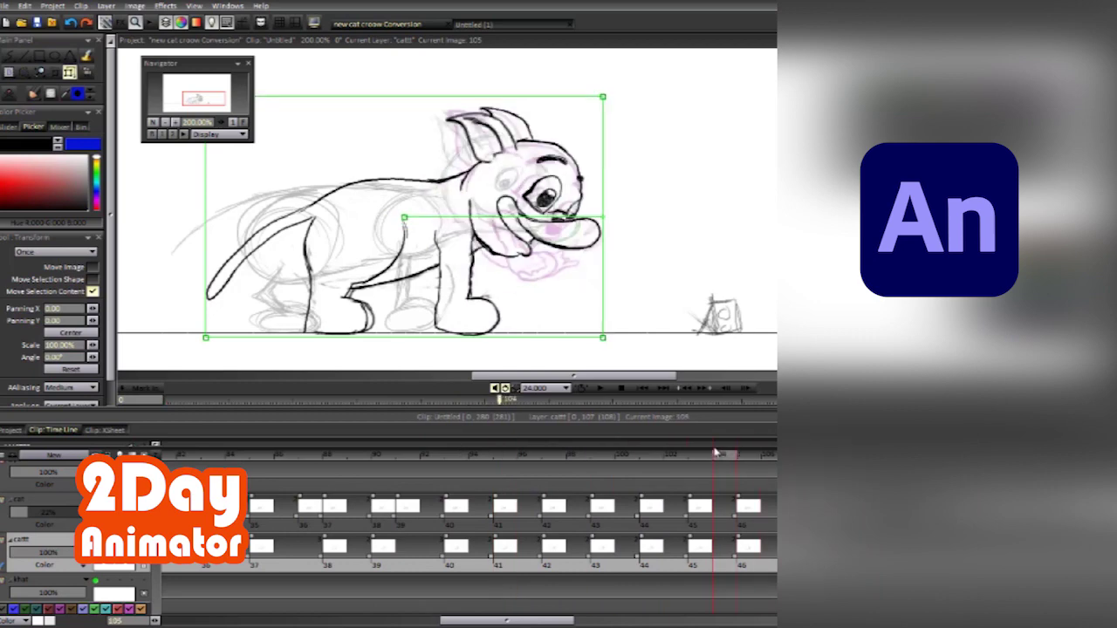
pyautogui.rightClick(24, 72)
pyautogui.click(83, 88)
pyautogui.moveTo(423, 82); pyautogui.dragTo(678, 290)
pyautogui.press('t')
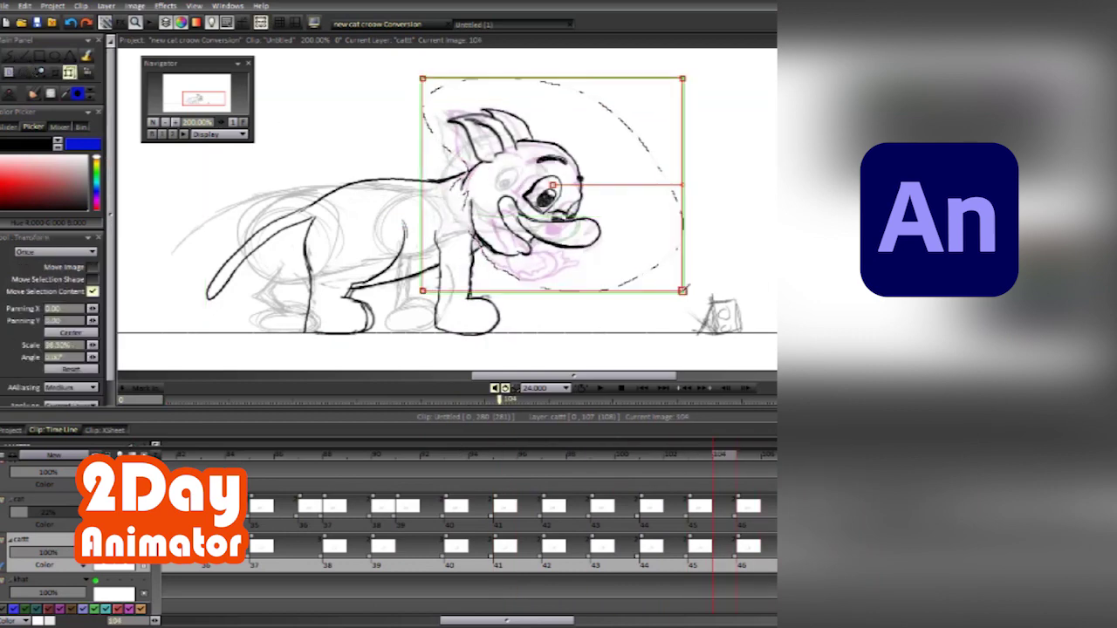
pyautogui.press('Return')
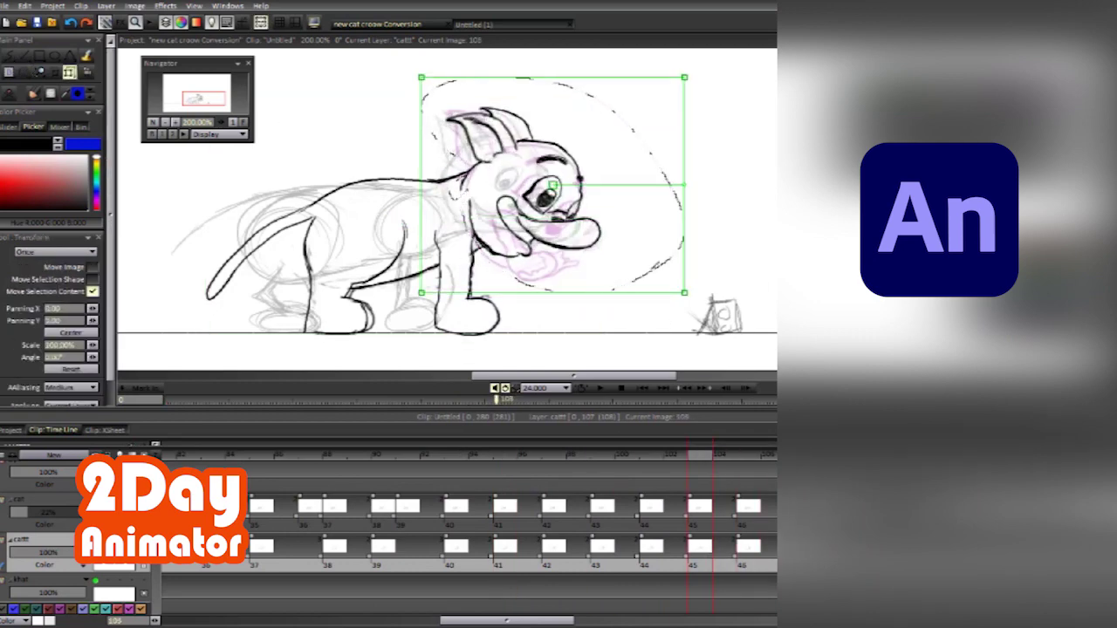
# Step: Select the head with an ellipse on an earlier drawing and play back the head motion
pyautogui.click(323, 455)
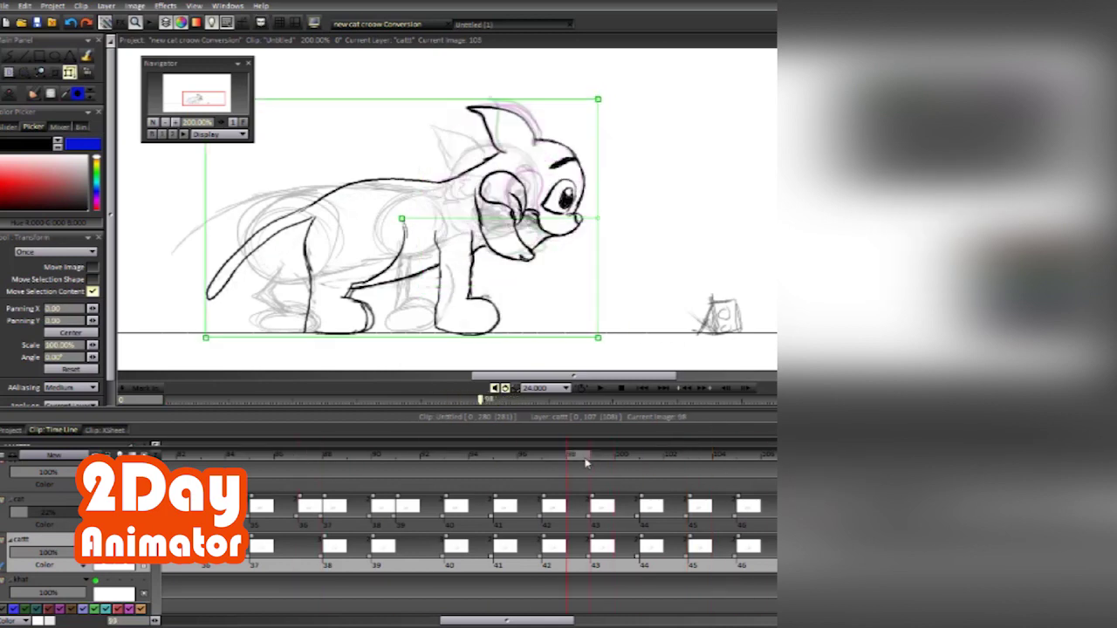
pyautogui.click(24, 71)
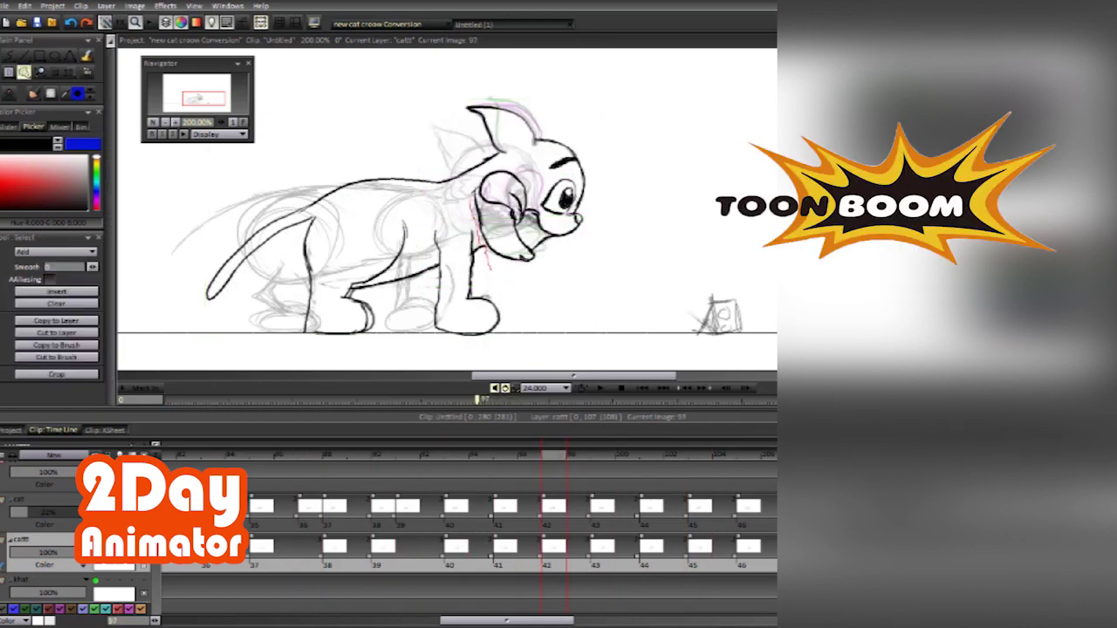
pyautogui.moveTo(463, 75); pyautogui.dragTo(640, 283)
pyautogui.click(636, 381)
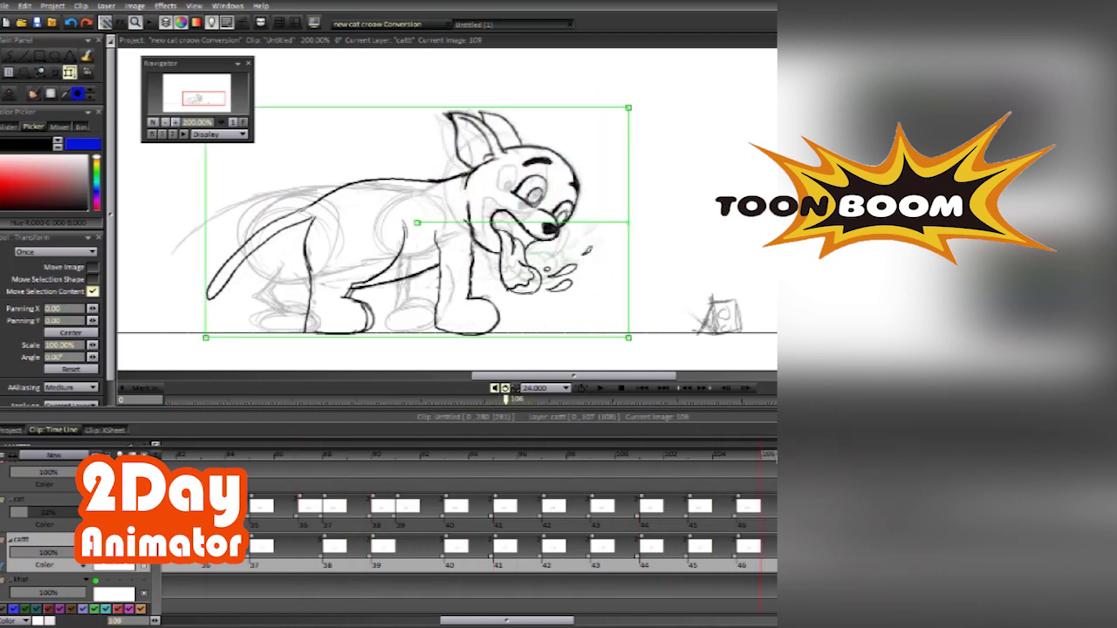
# Step: Add a new drawing on the next frame and compare it against neighbouring frames
pyautogui.hotkey('alt', 'b')
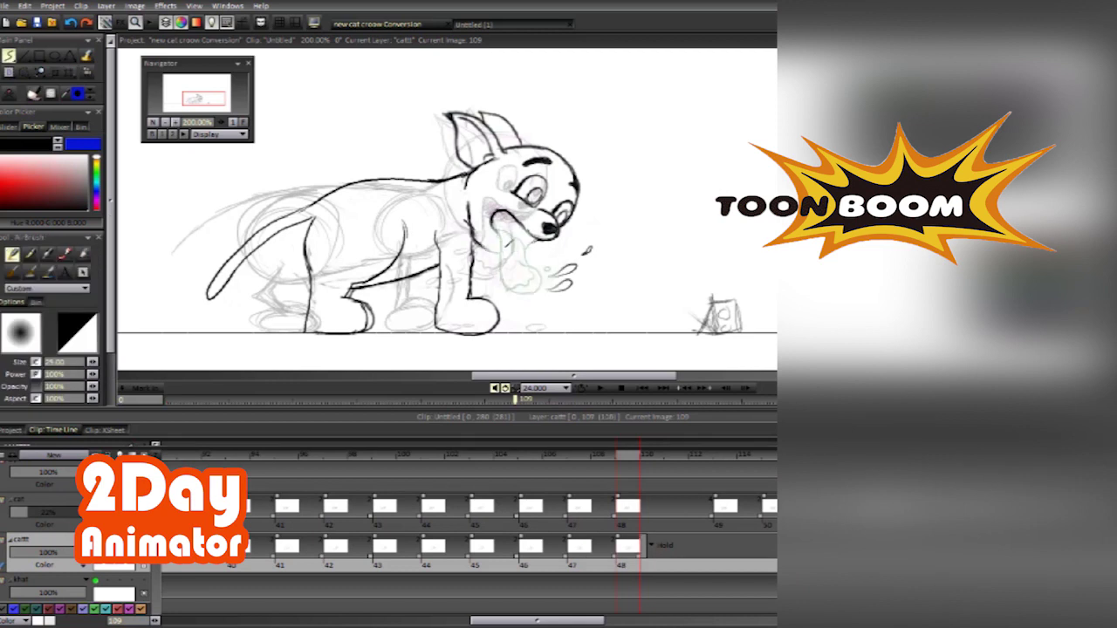
pyautogui.scroll(2, 454, 223)
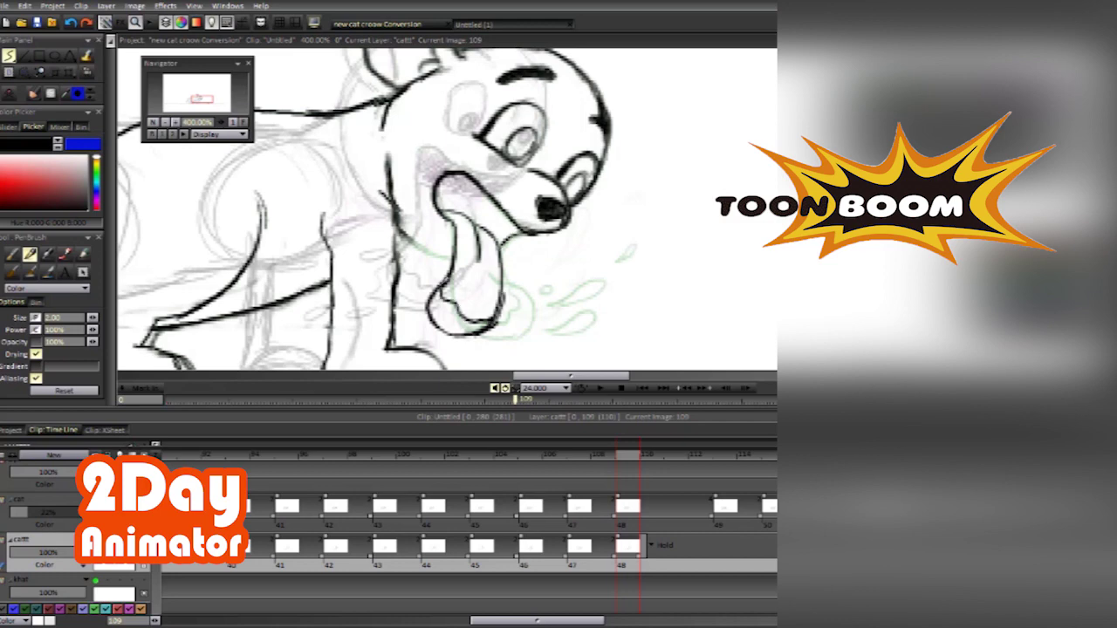
pyautogui.scroll(-1, 447, 210)
pyautogui.scroll(-1, 447, 209)
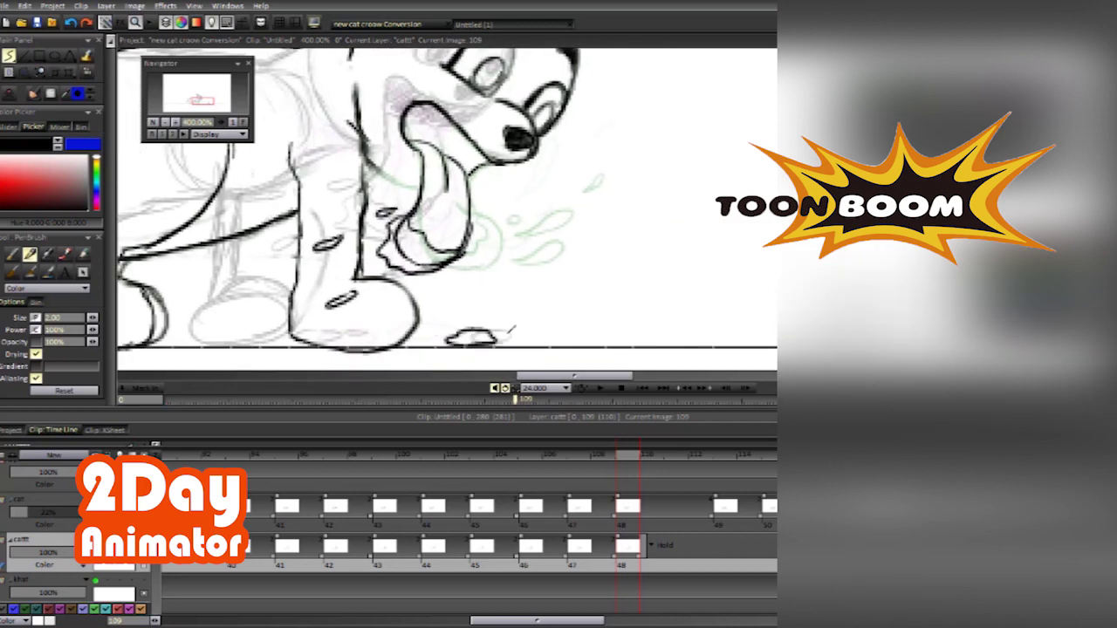
pyautogui.moveTo(628, 453)
pyautogui.mouseDown()
pyautogui.moveTo(457, 451)
pyautogui.moveTo(654, 451)
pyautogui.moveTo(596, 464)
pyautogui.moveTo(739, 454)
pyautogui.mouseUp()
pyautogui.click(13, 253)
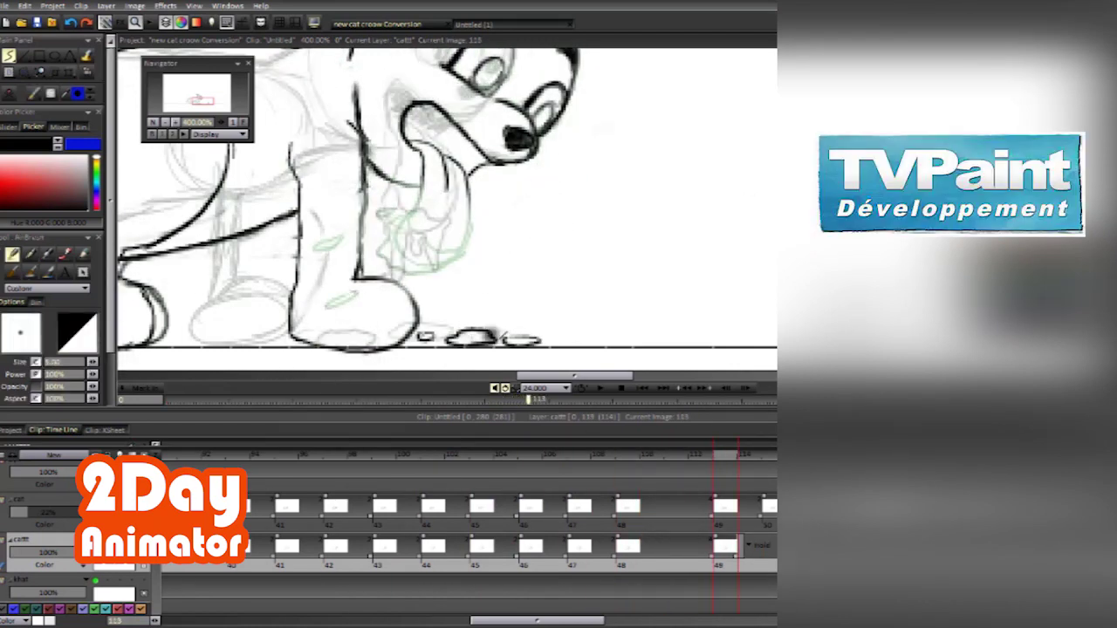
# Step: With the inking pen, ink drool dripping beneath the tongue on an earlier tongue drawing
pyautogui.click(30, 253)
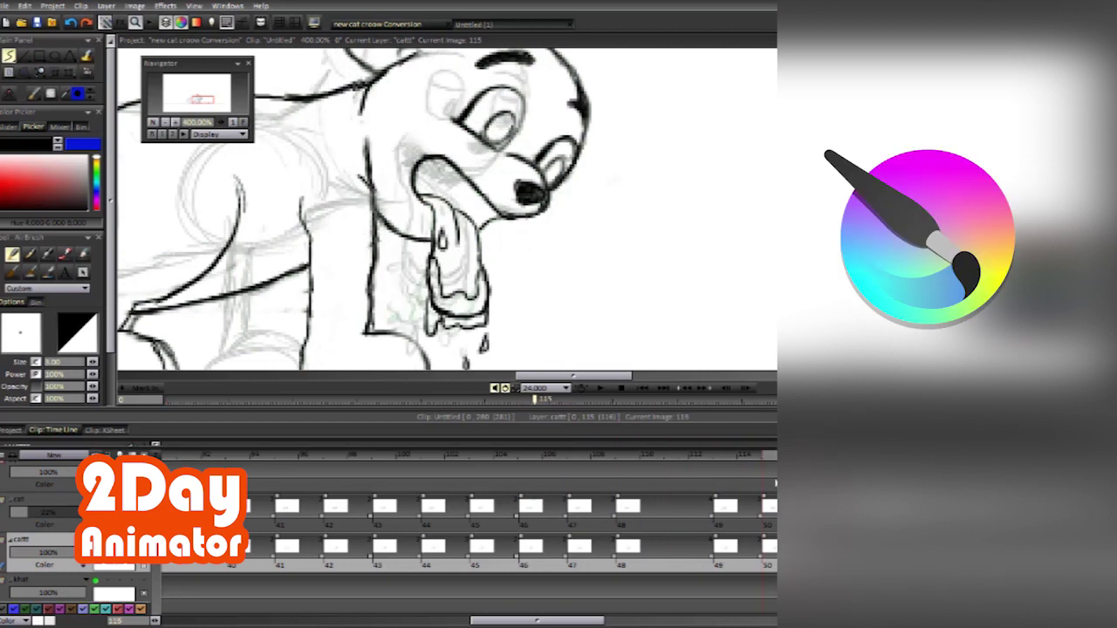
pyautogui.moveTo(775, 483); pyautogui.dragTo(726, 490)
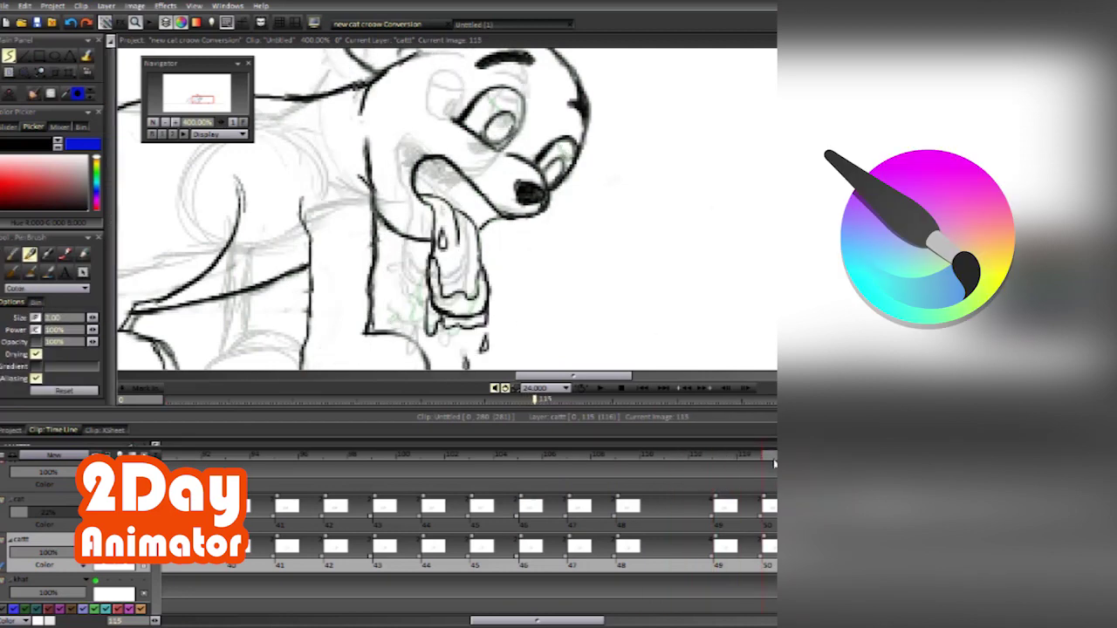
pyautogui.moveTo(462, 351); pyautogui.dragTo(465, 361)
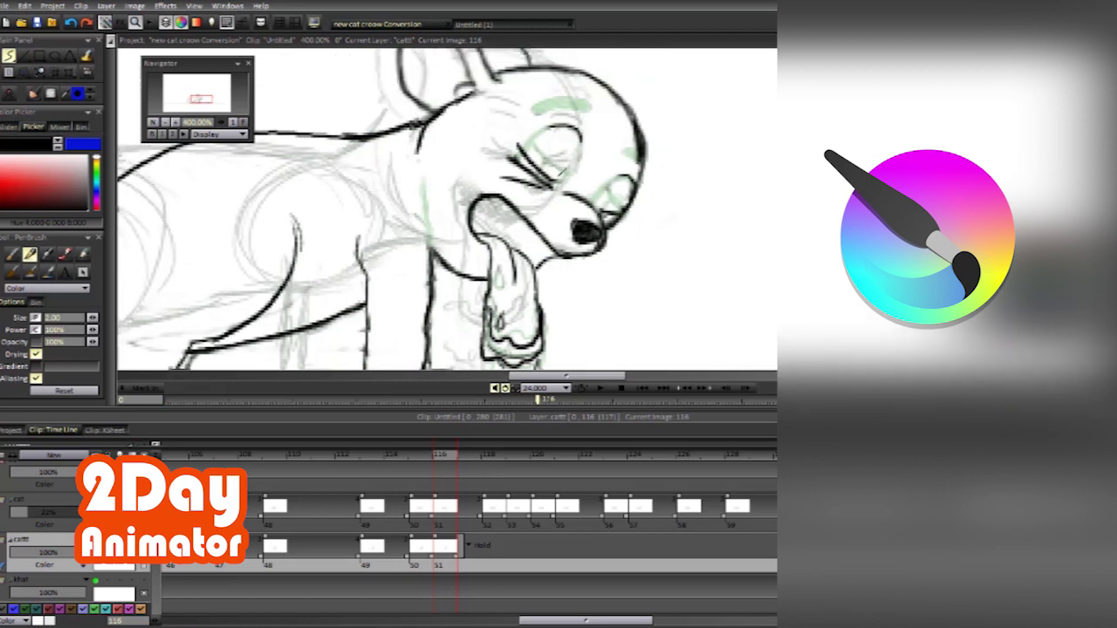
# Step: Preview the whole scene zoomed out, then zoom to 200% and return to image 85
pyautogui.click(12, 253)
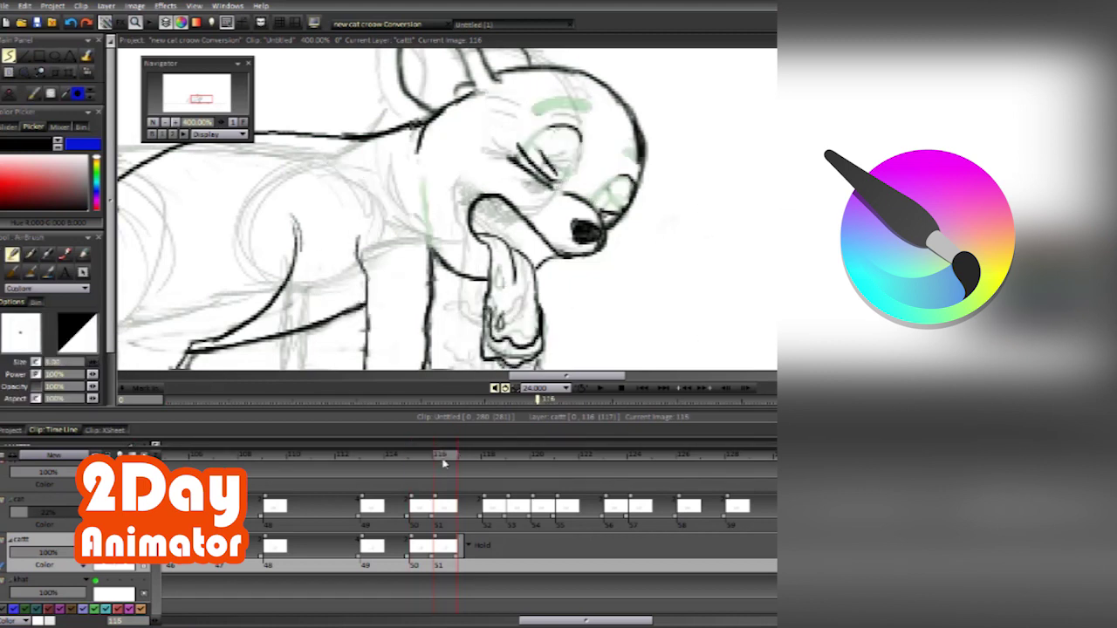
pyautogui.click(29, 253)
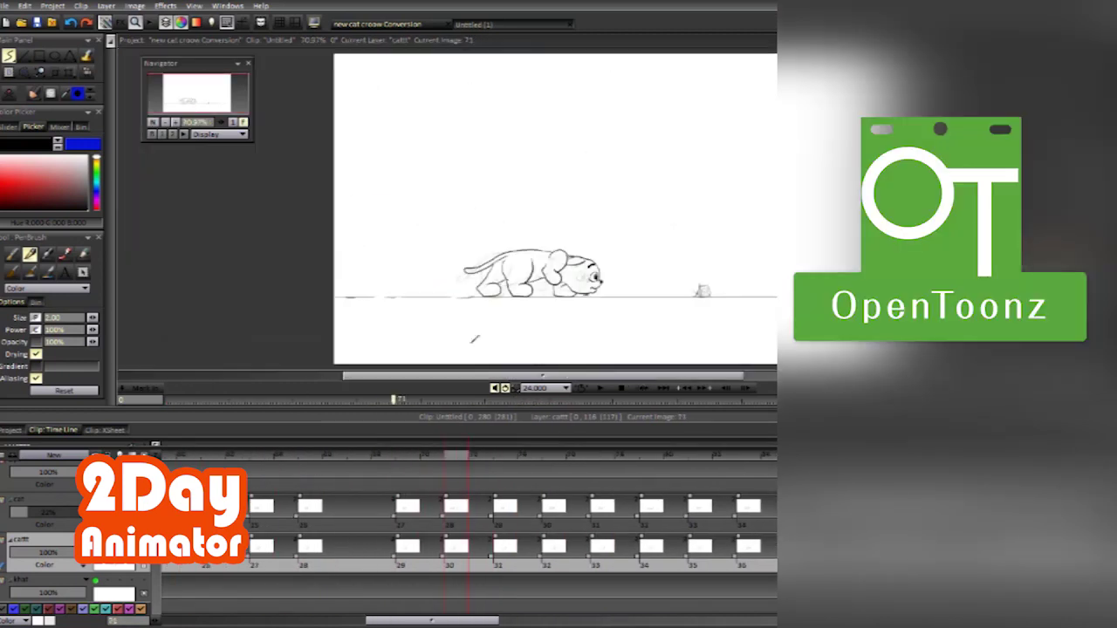
pyautogui.moveTo(444, 400); pyautogui.dragTo(593, 400)
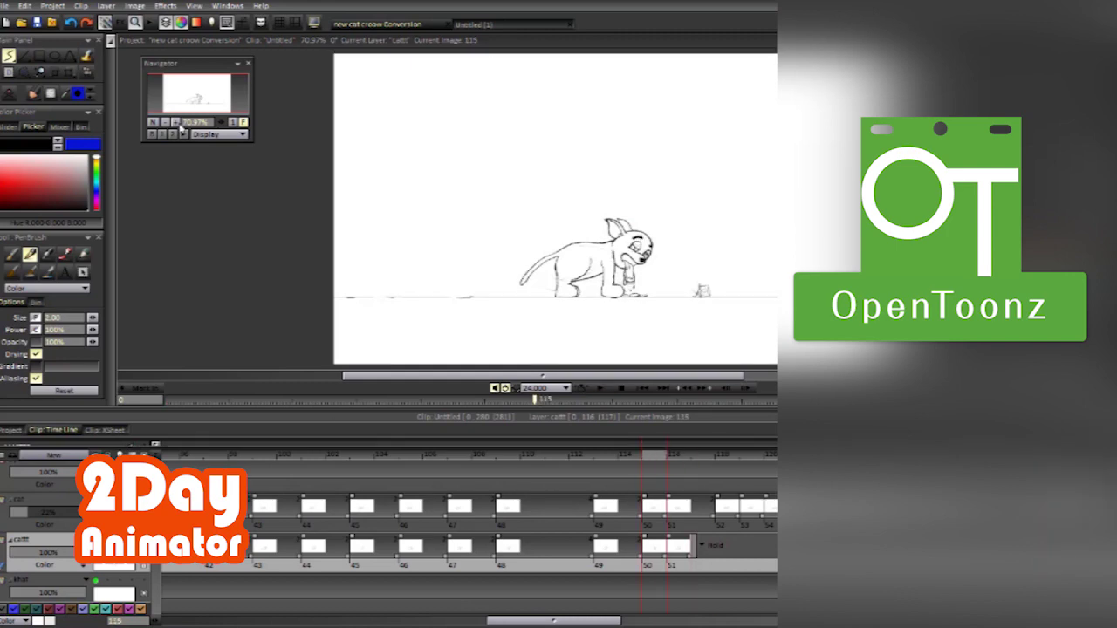
pyautogui.press('+')
pyautogui.press('+')
pyautogui.press('+')
pyautogui.moveTo(683, 455); pyautogui.dragTo(279, 455)
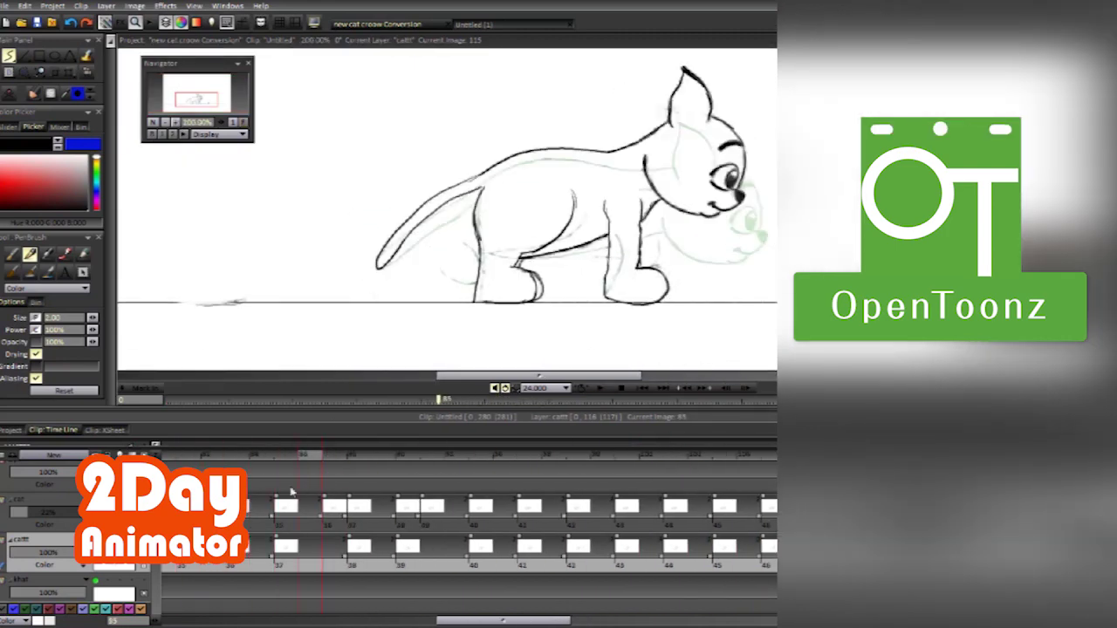
# Step: Return to image 85 and zoom to 400% on the cat's legs and tail
pyautogui.press('b')
pyautogui.press('+')
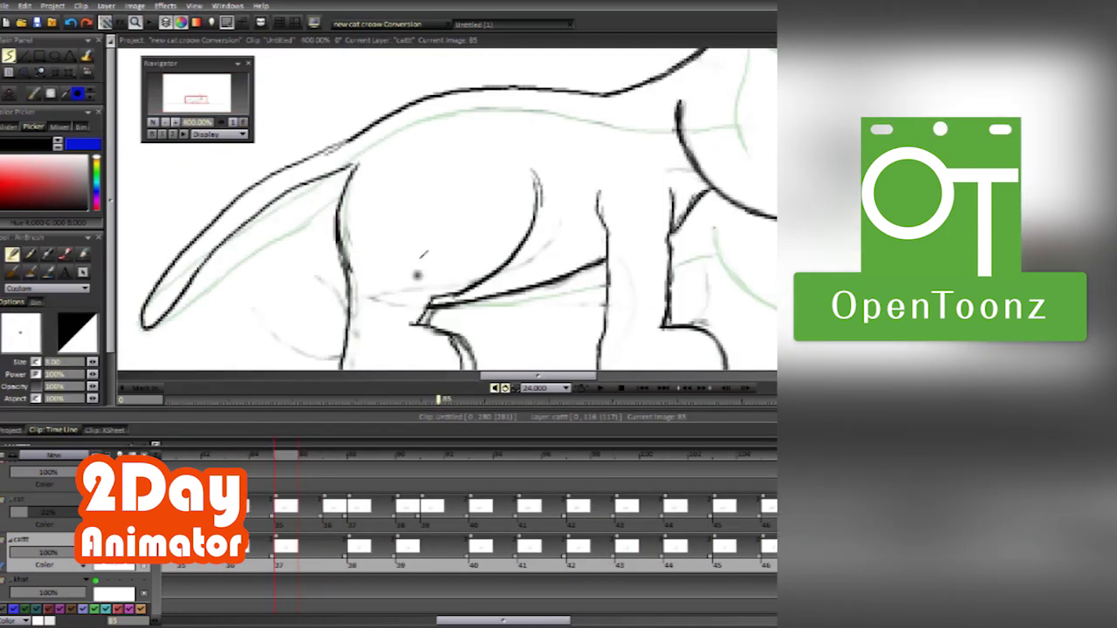
pyautogui.press('+')
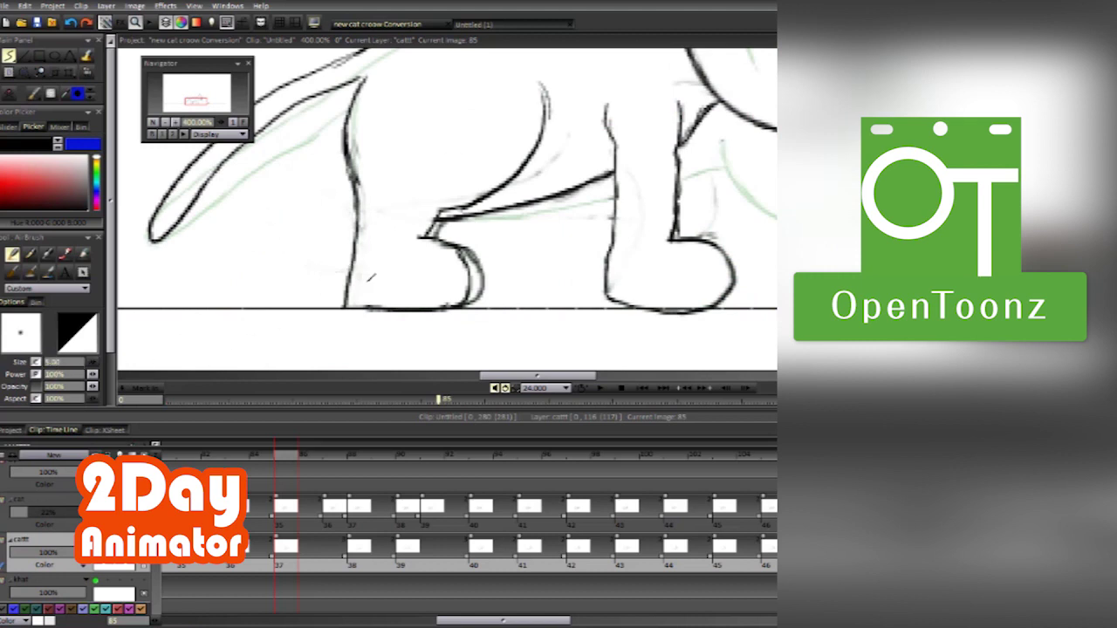
pyautogui.press(',')
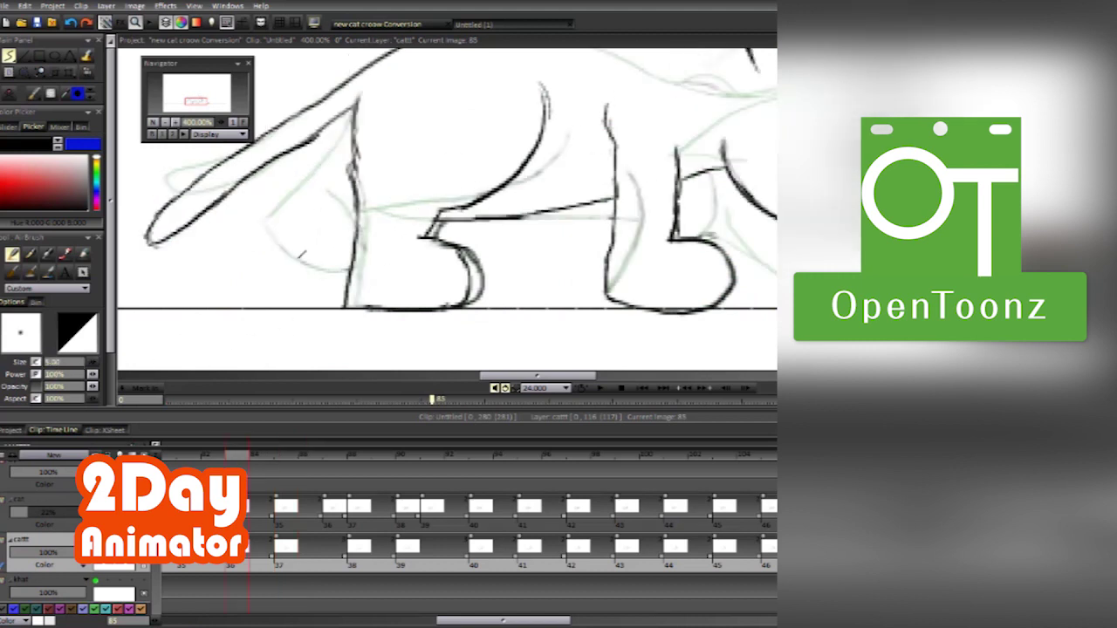
pyautogui.scroll(2, 719, 226)
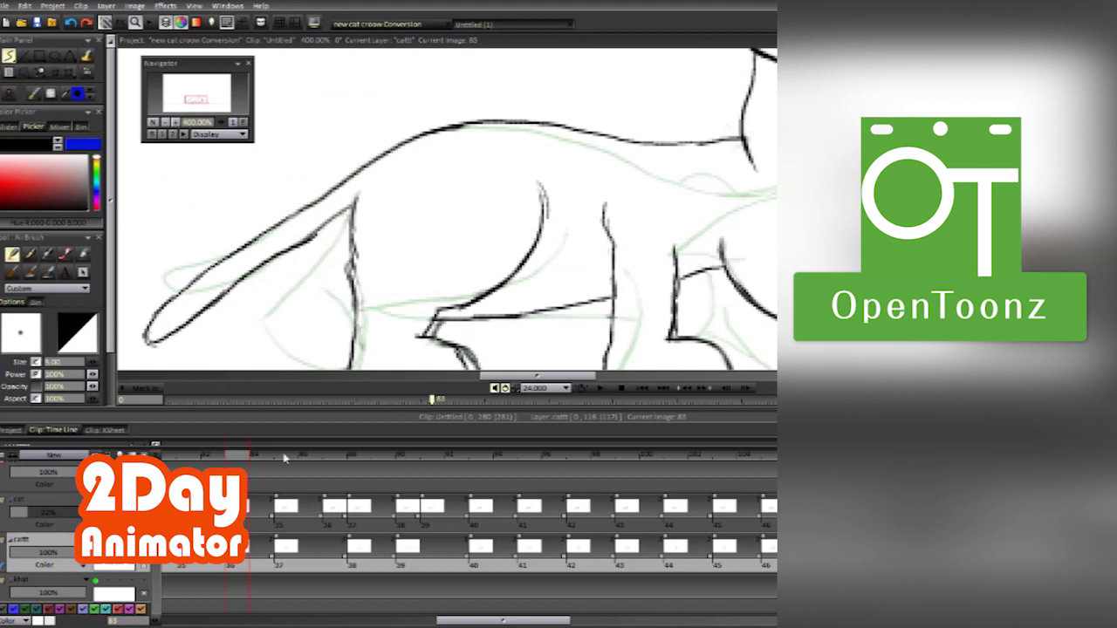
pyautogui.click(283, 456)
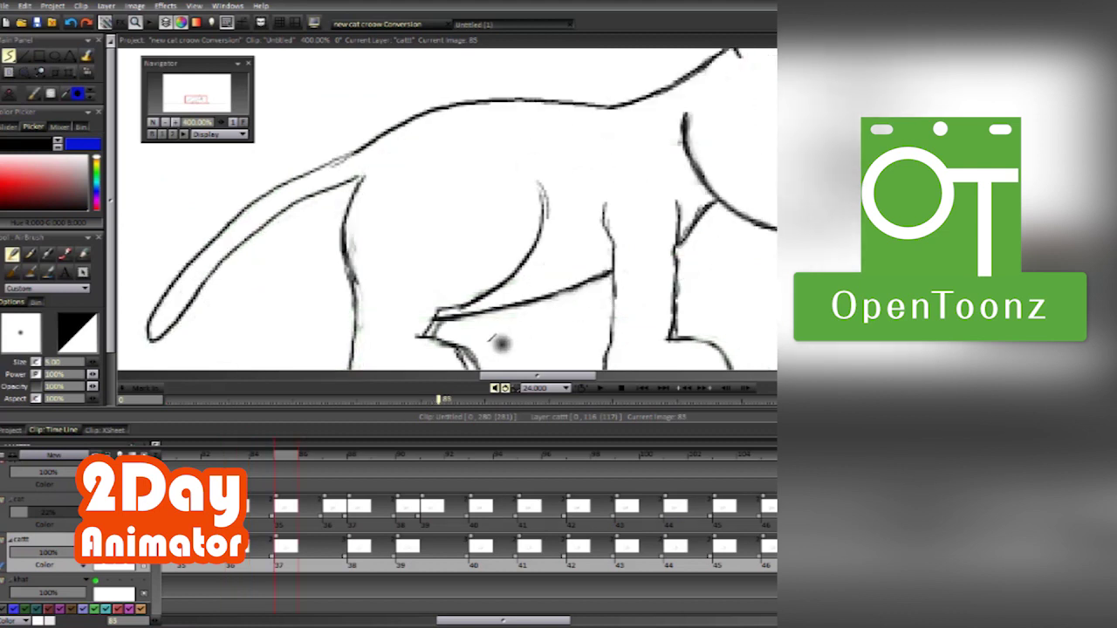
# Step: Jump ahead through later drawings of the walking cat on the timeline
pyautogui.scroll(-2, 493, 327)
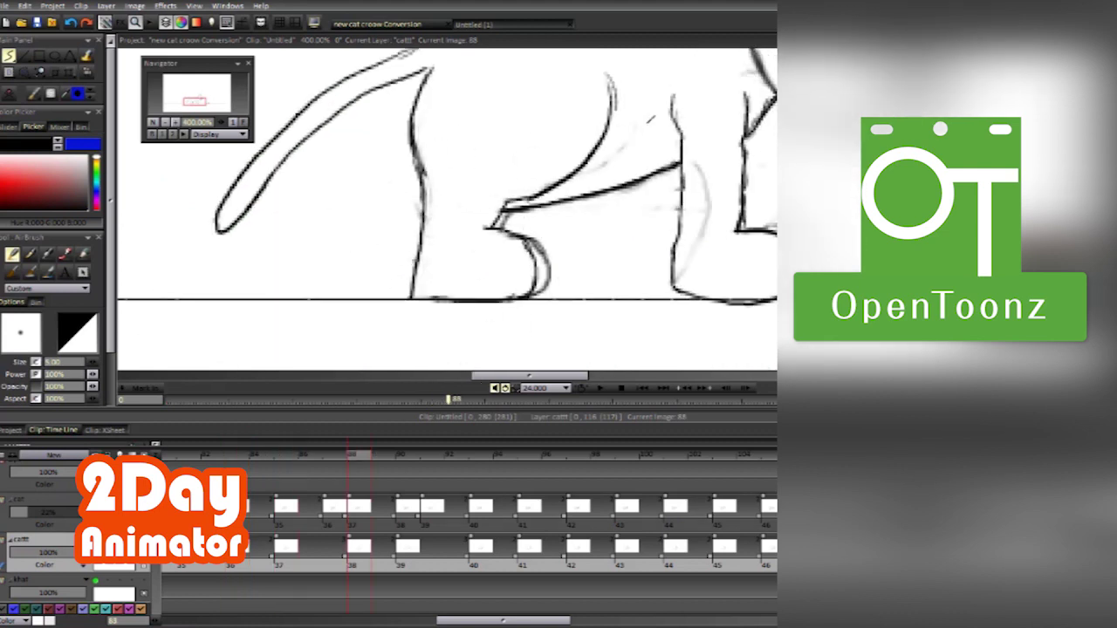
pyautogui.scroll(2, 554, 184)
pyautogui.scroll(1, 554, 184)
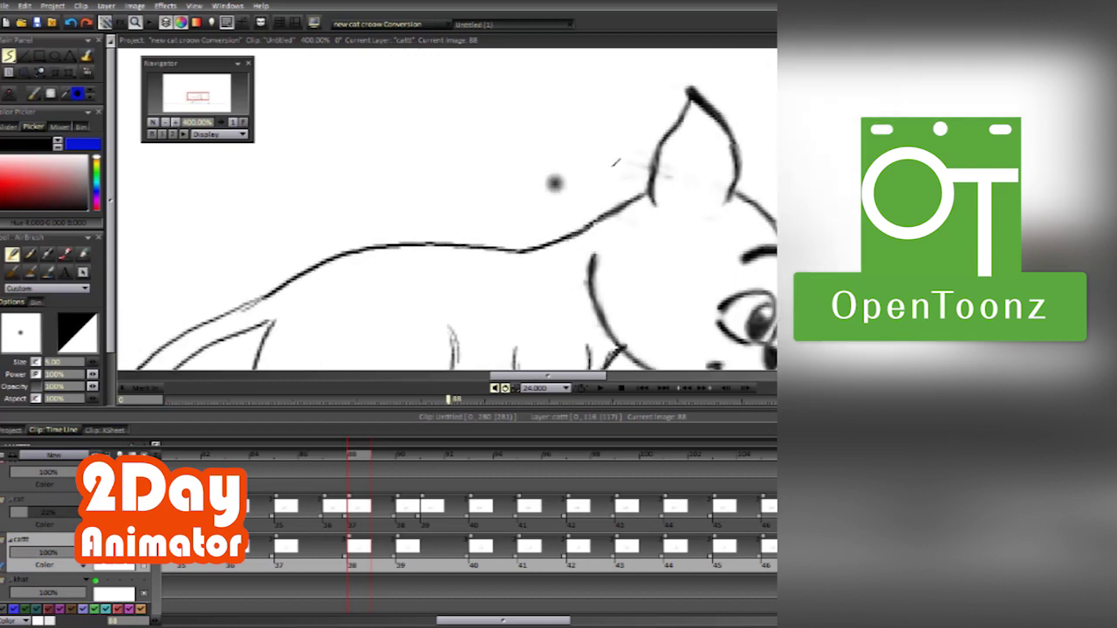
pyautogui.click(416, 477)
pyautogui.scroll(-1, 480, 195)
pyautogui.scroll(-1, 480, 196)
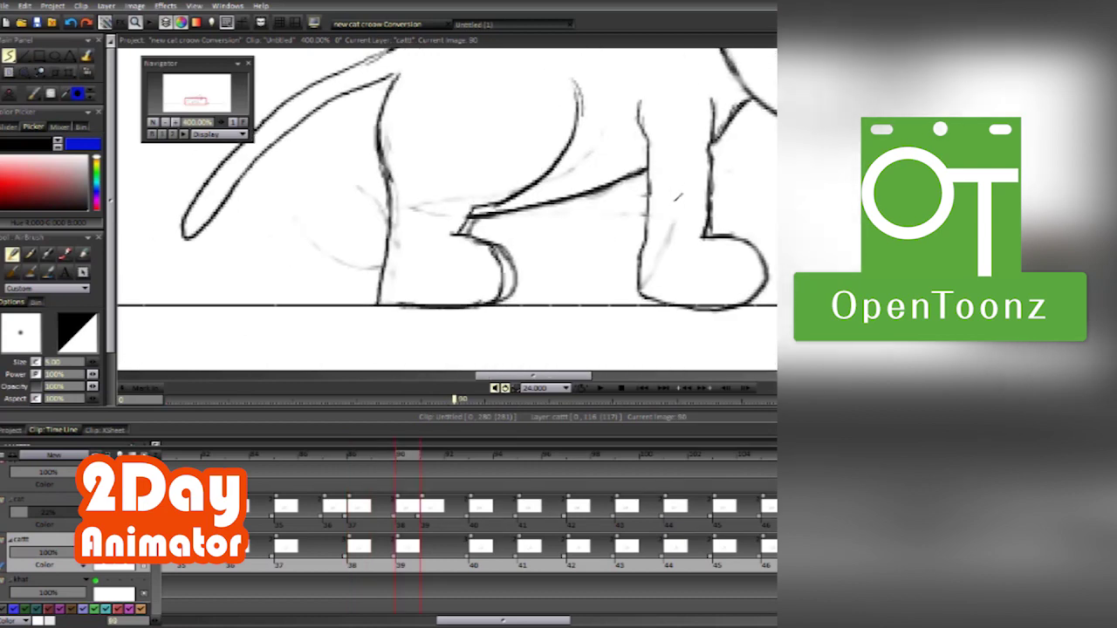
pyautogui.press('.')
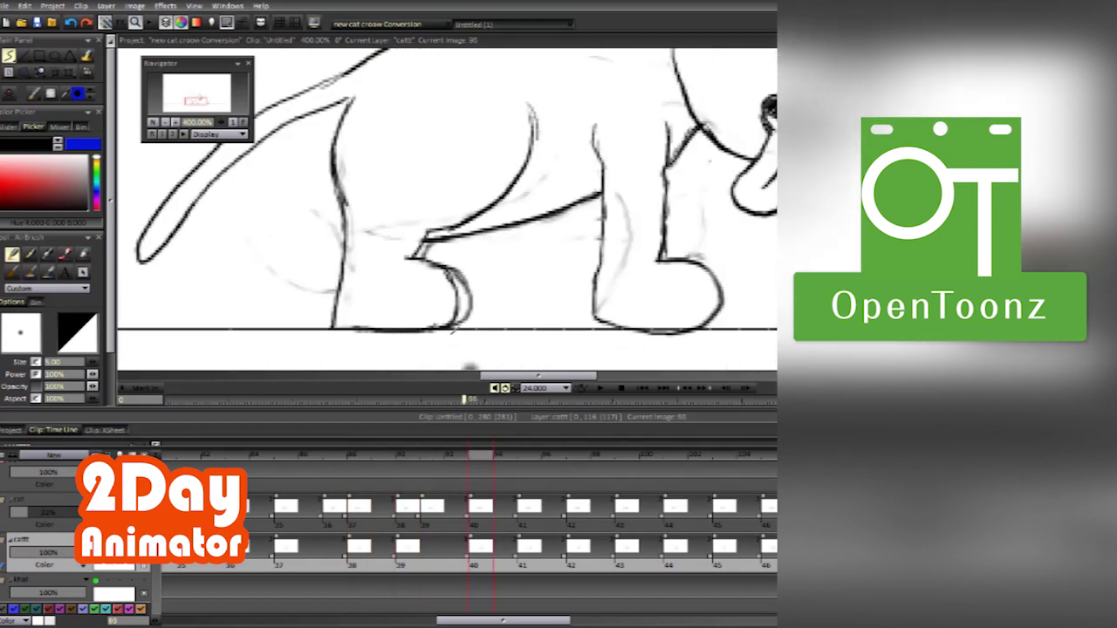
pyautogui.scroll(2, 680, 245)
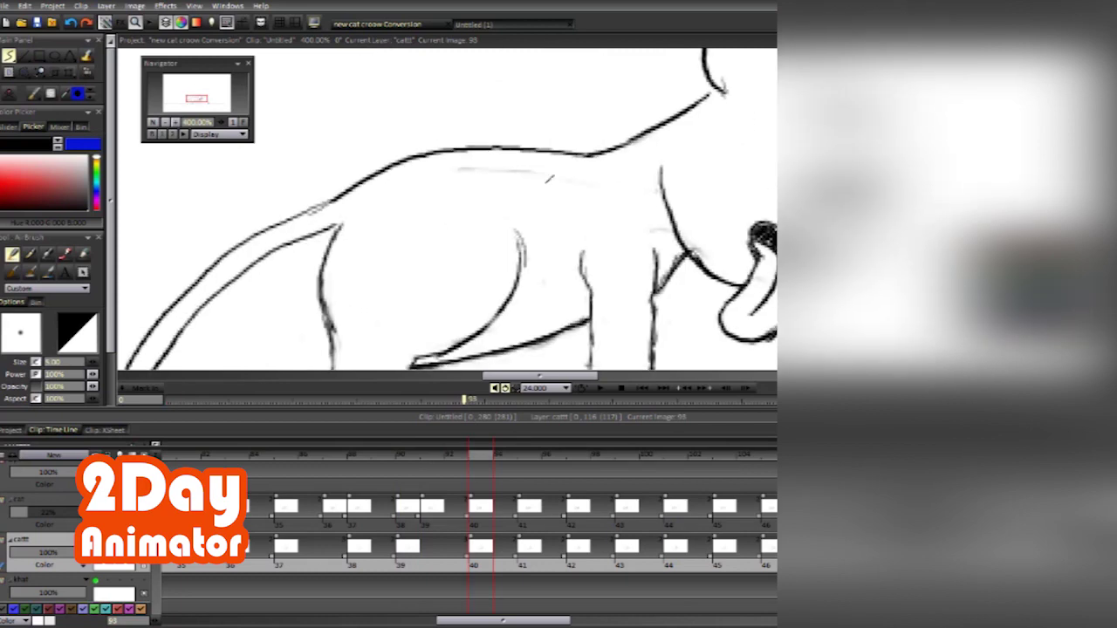
pyautogui.click(527, 460)
pyautogui.scroll(-2, 418, 227)
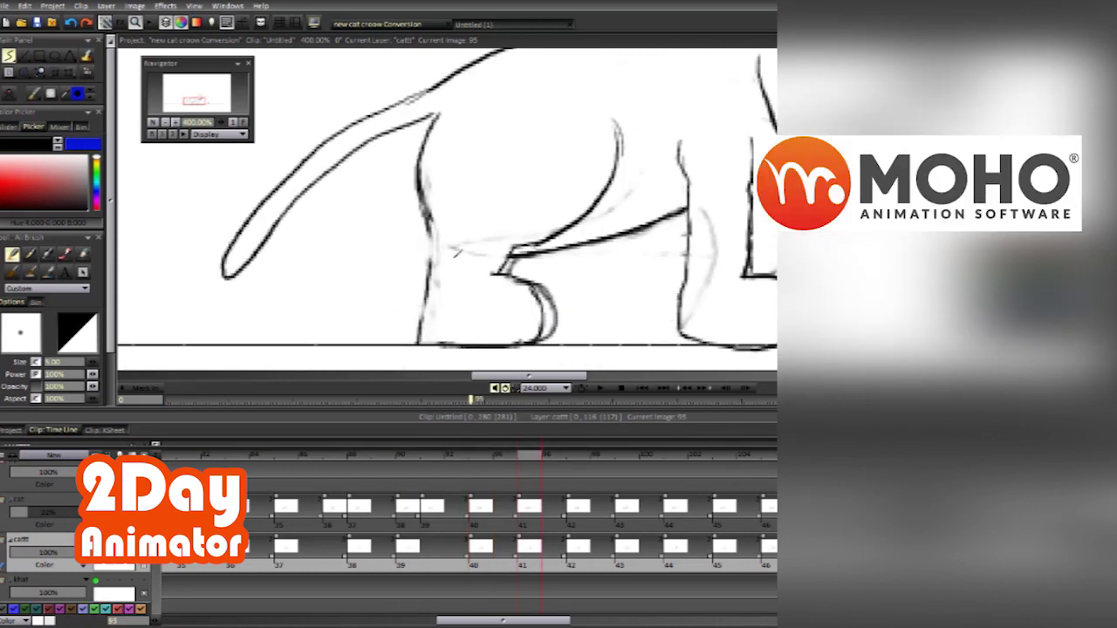
# Step: Step forward drawing by drawing through the cat's cleaned-up walk
pyautogui.press('.')
pyautogui.press('.')
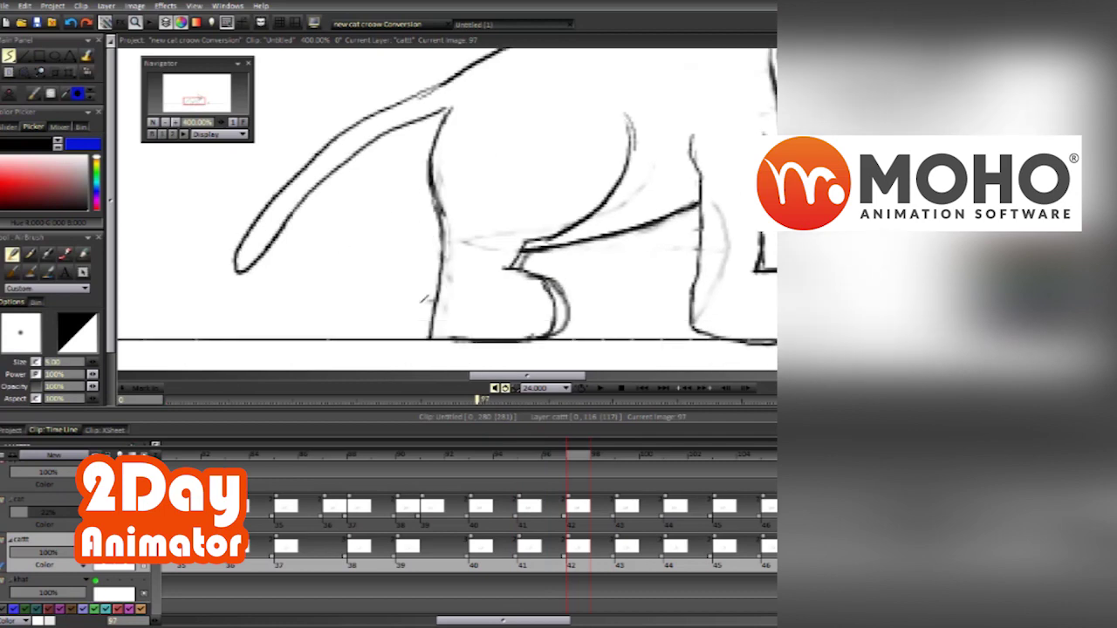
pyautogui.press('.')
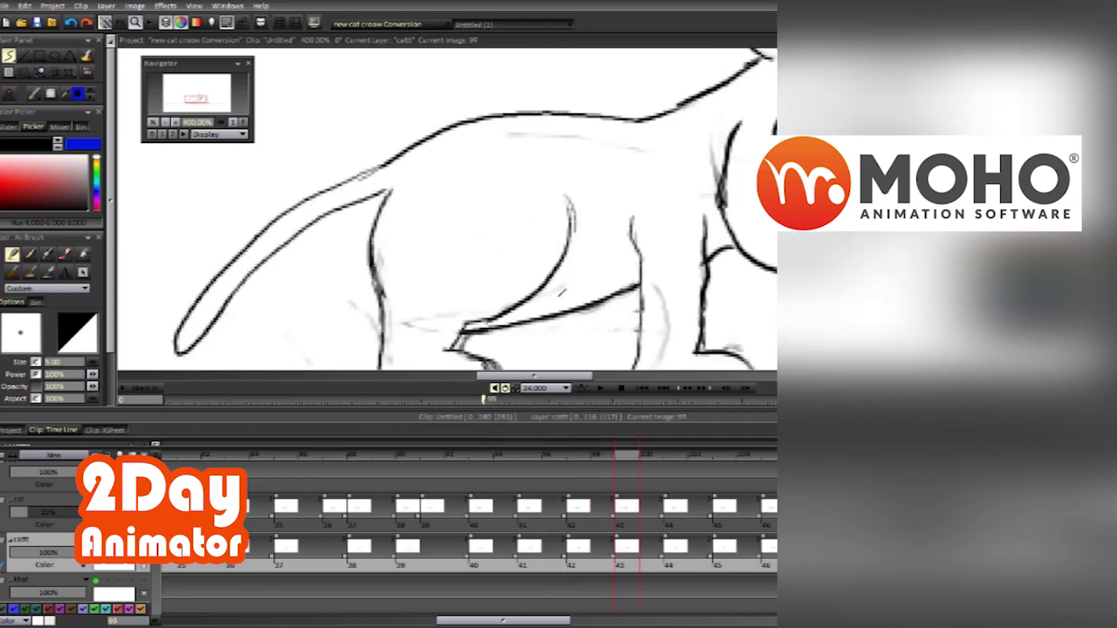
pyautogui.press('.')
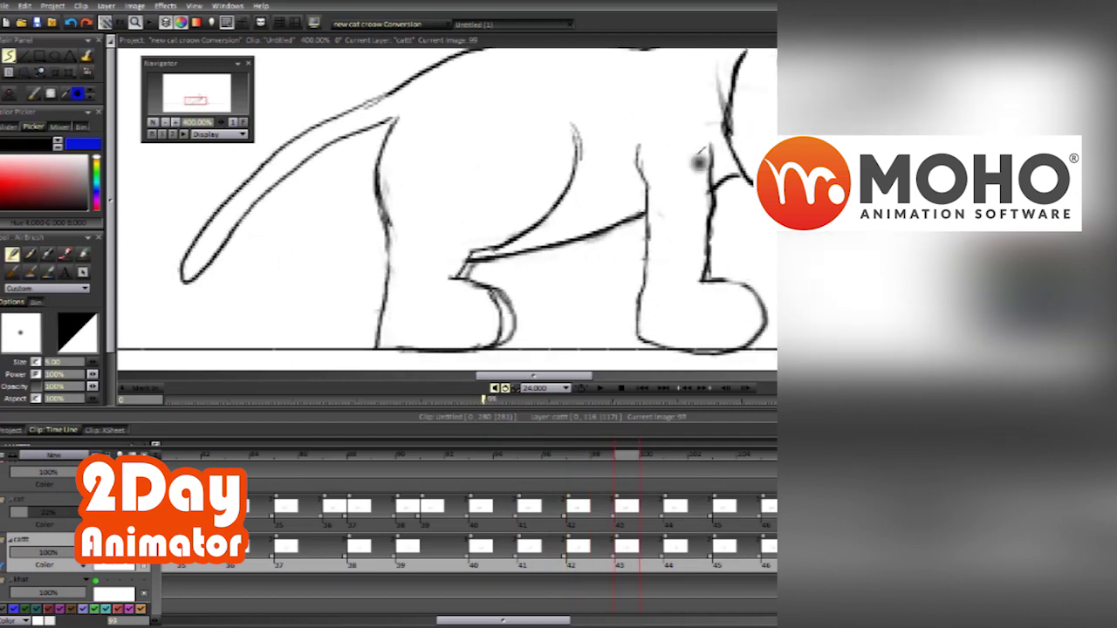
pyautogui.press('.')
pyautogui.press('.')
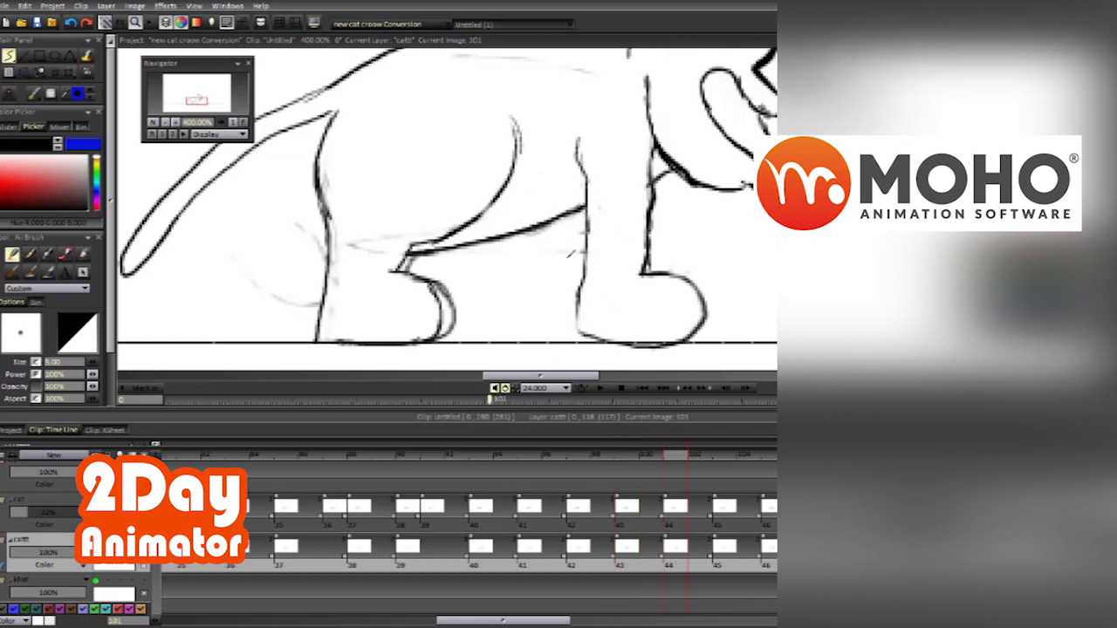
pyautogui.press('.')
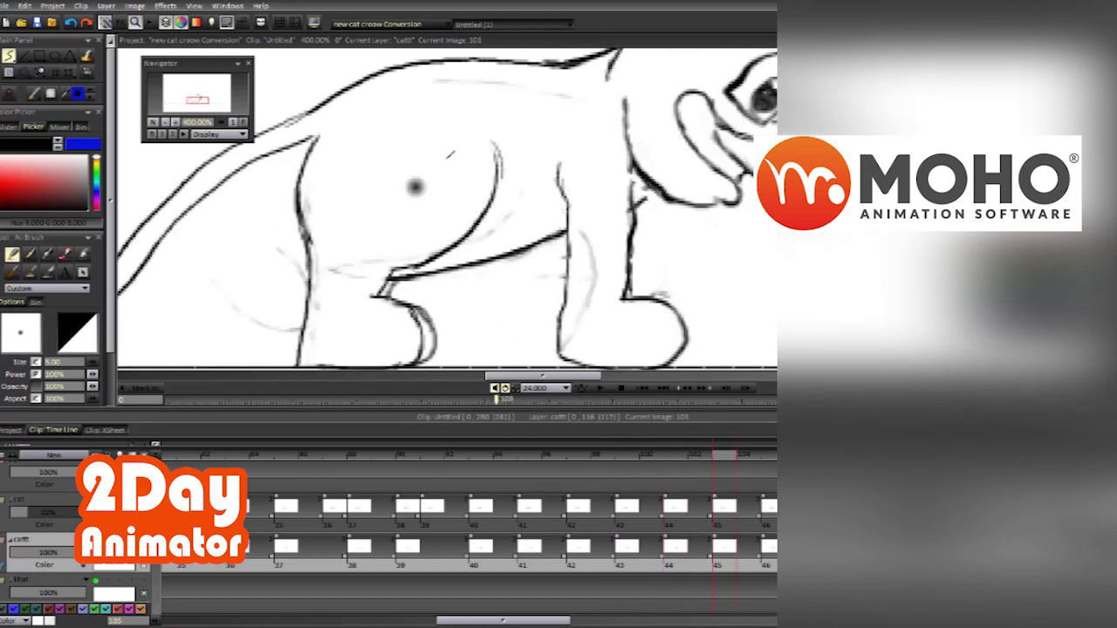
pyautogui.press('.')
pyautogui.press('.')
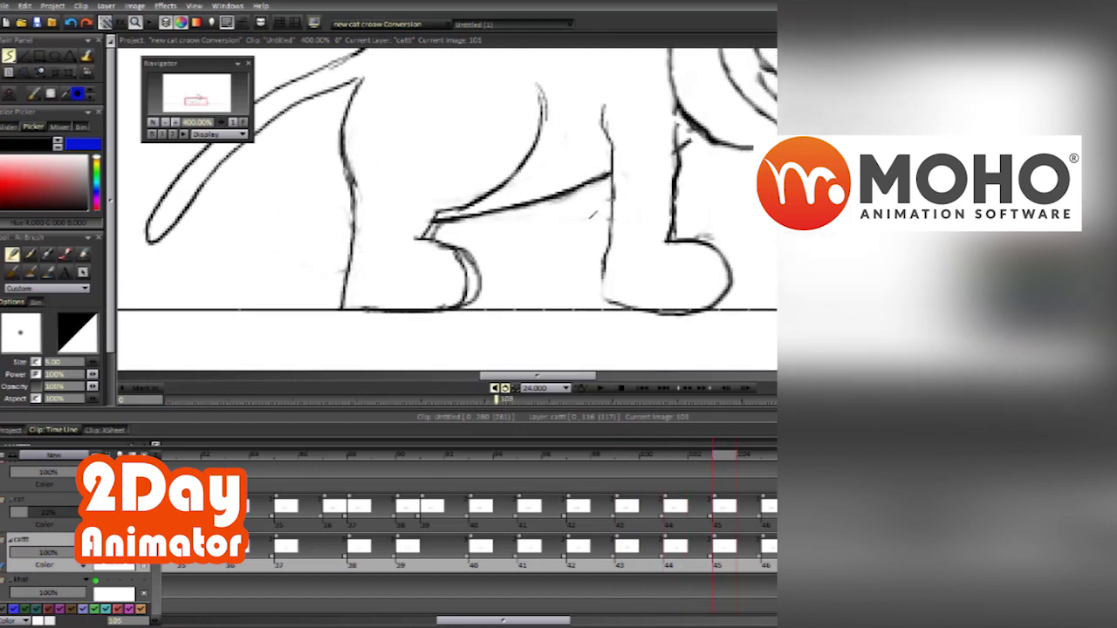
pyautogui.press('.')
# Step: Advance to the drooling drawings around image 110 and reduce the brush size
pyautogui.scroll(-3, 447, 209)
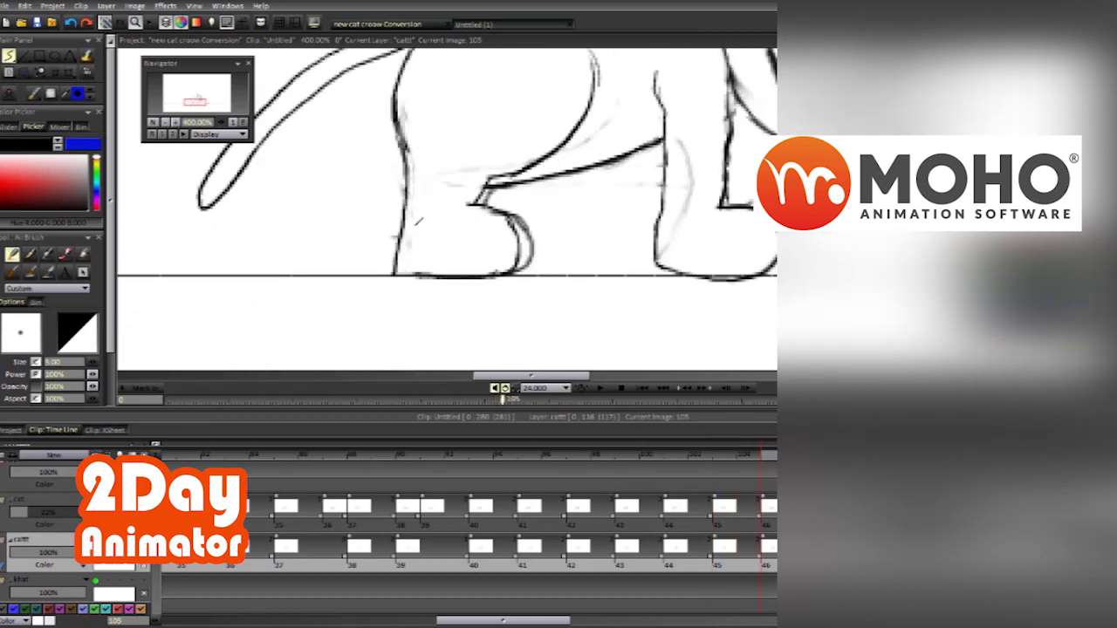
pyautogui.scroll(3, 447, 210)
pyautogui.hscroll(3, 447, 209)
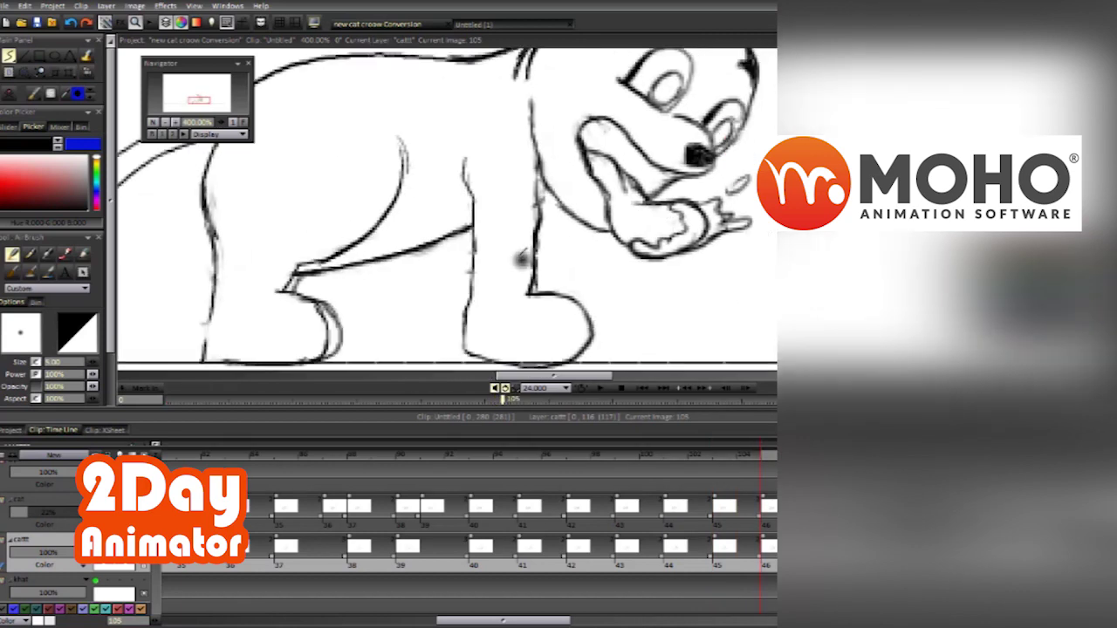
pyautogui.press('.')
pyautogui.press('.')
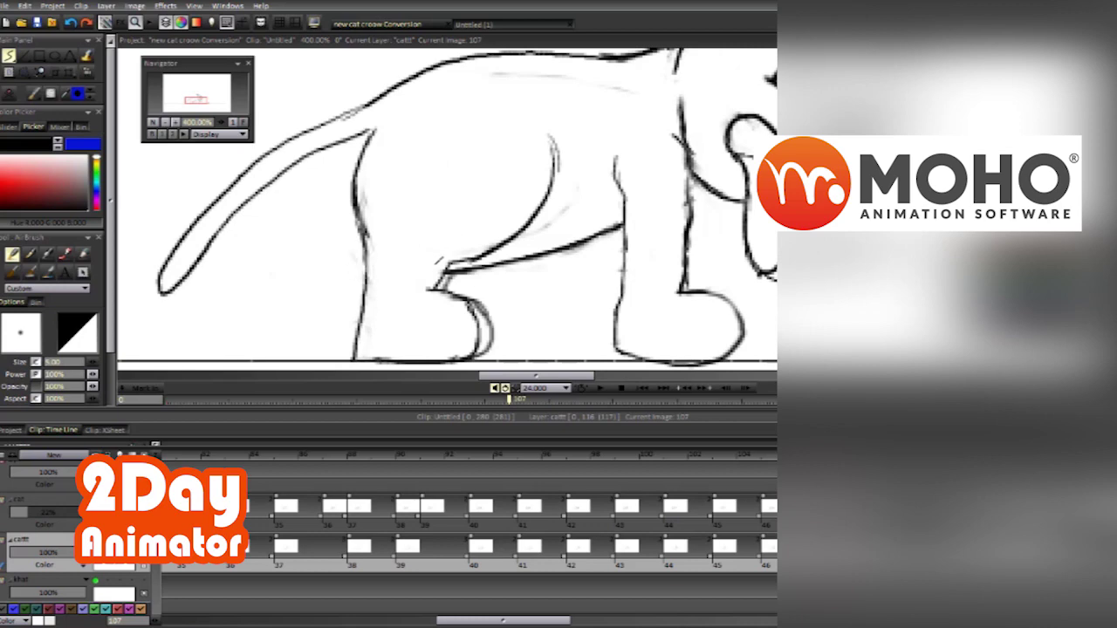
pyautogui.press('.')
pyautogui.press('.')
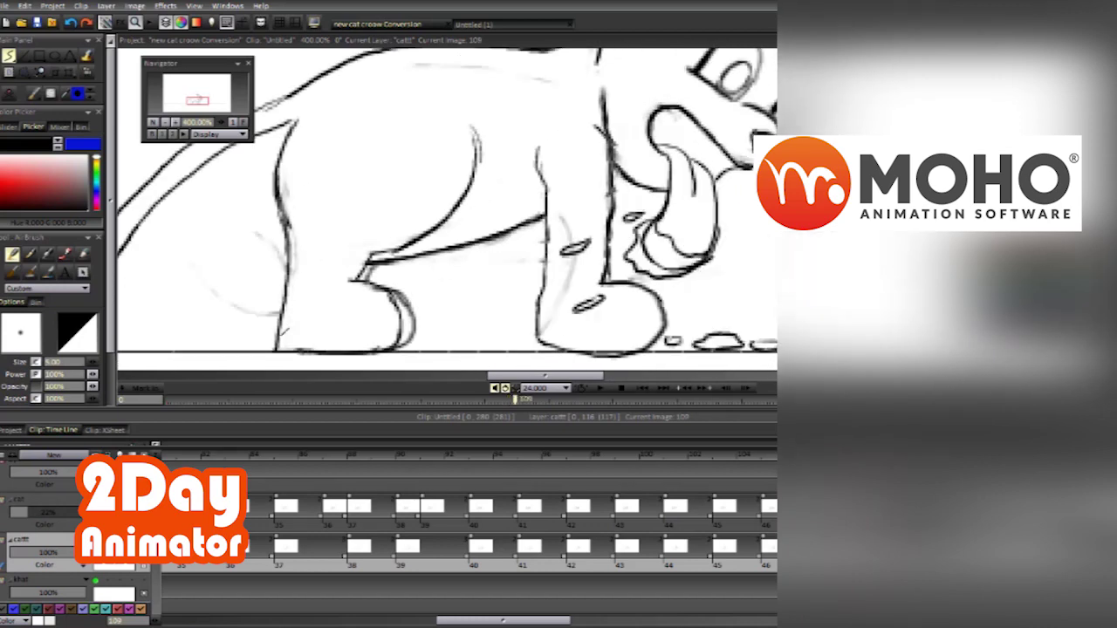
pyautogui.scroll(-2, 370, 229)
pyautogui.scroll(2, 462, 170)
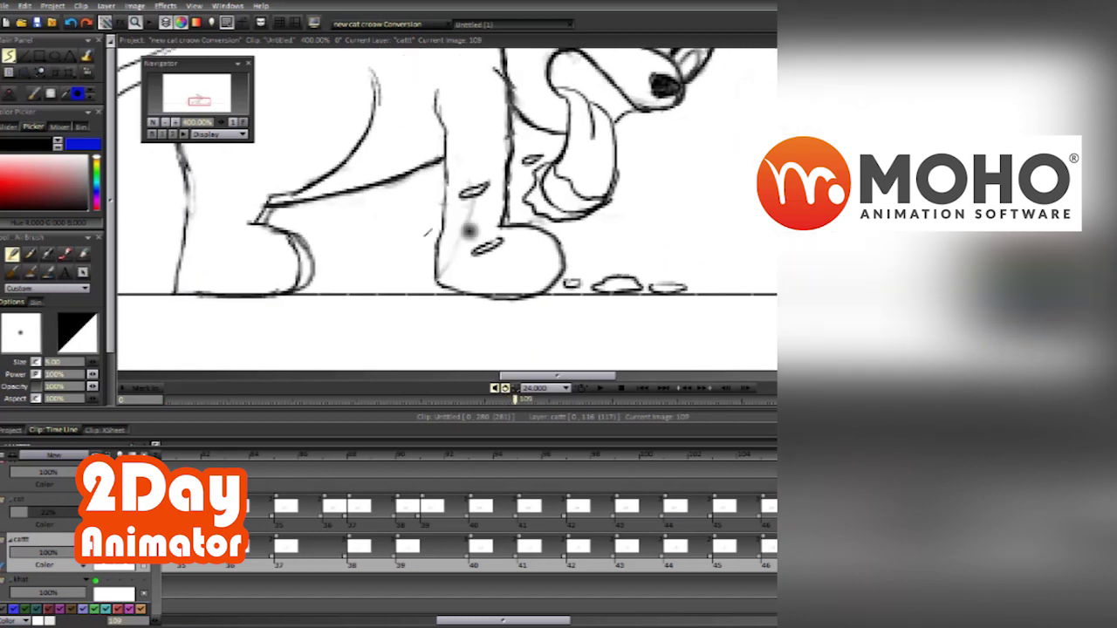
pyautogui.press('-')
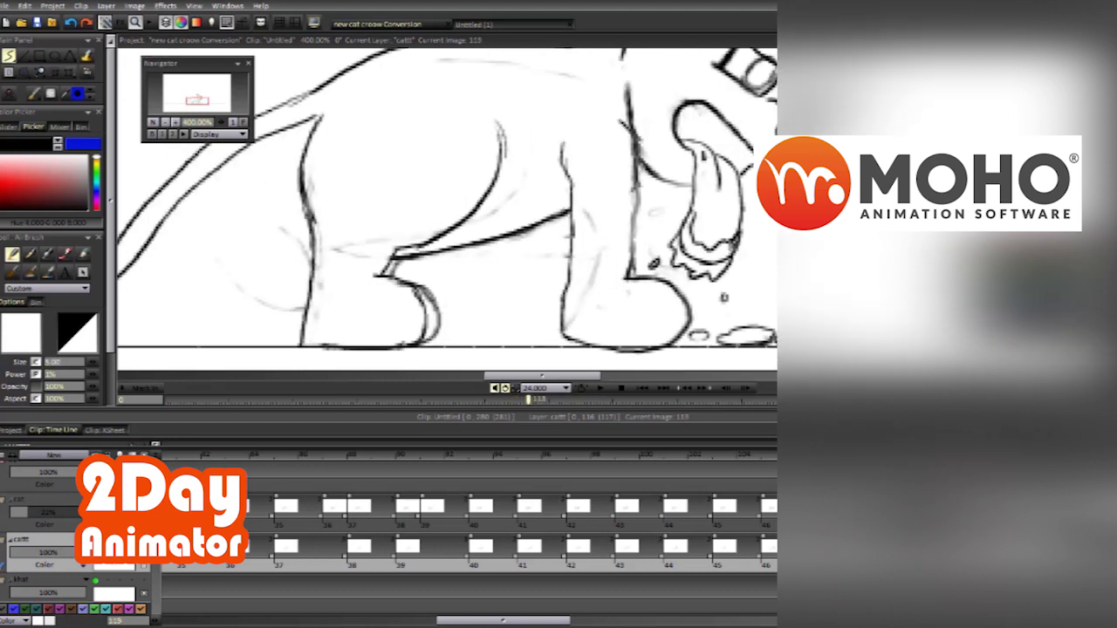
# Step: Clean the faint sketch lines around the cat's leg, then revisit earlier poses
pyautogui.moveTo(502, 207); pyautogui.dragTo(432, 234)
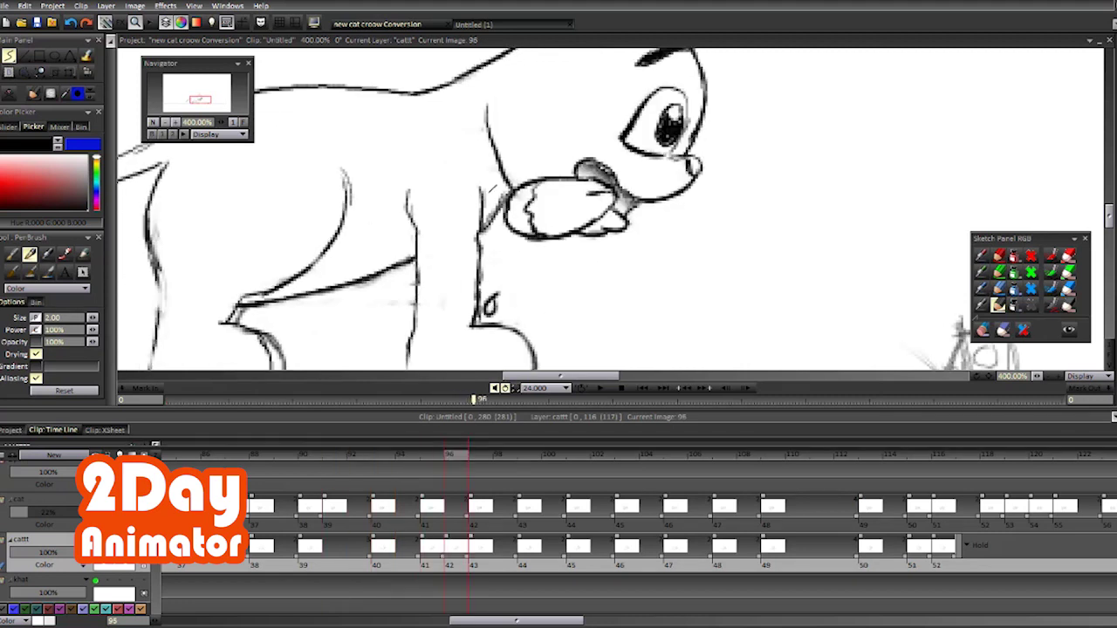
pyautogui.moveTo(480, 458); pyautogui.dragTo(430, 458)
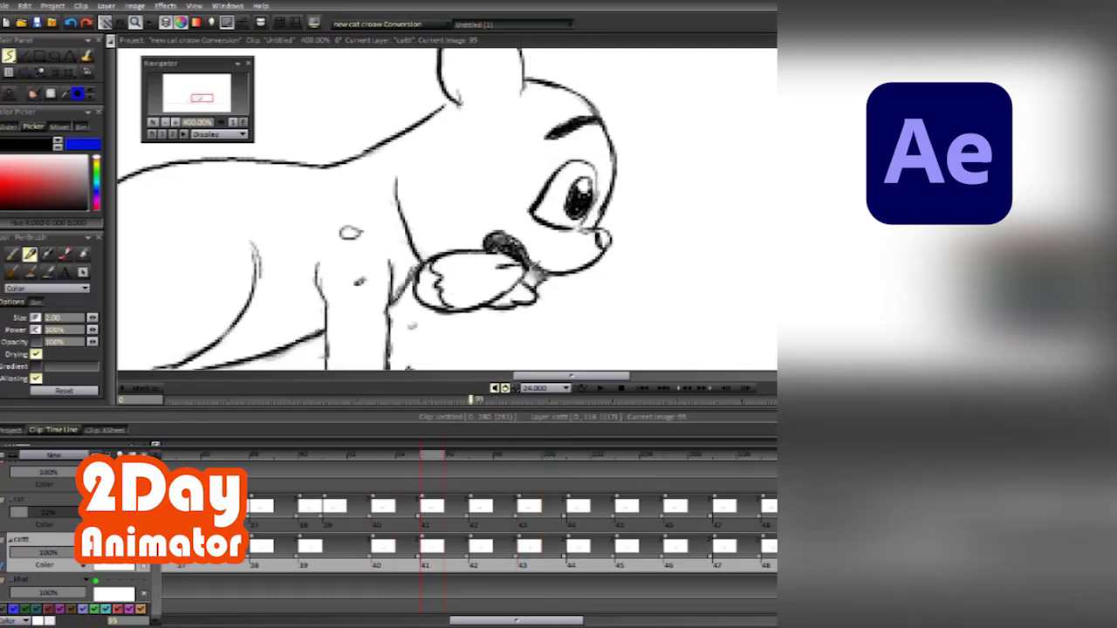
pyautogui.press('Right')
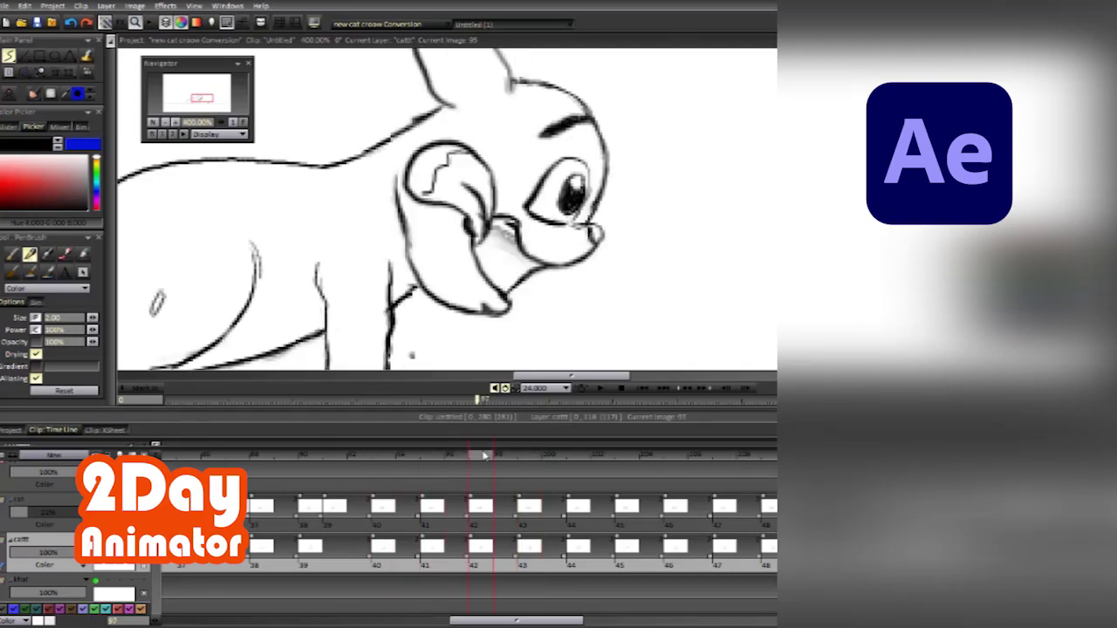
pyautogui.press('Right')
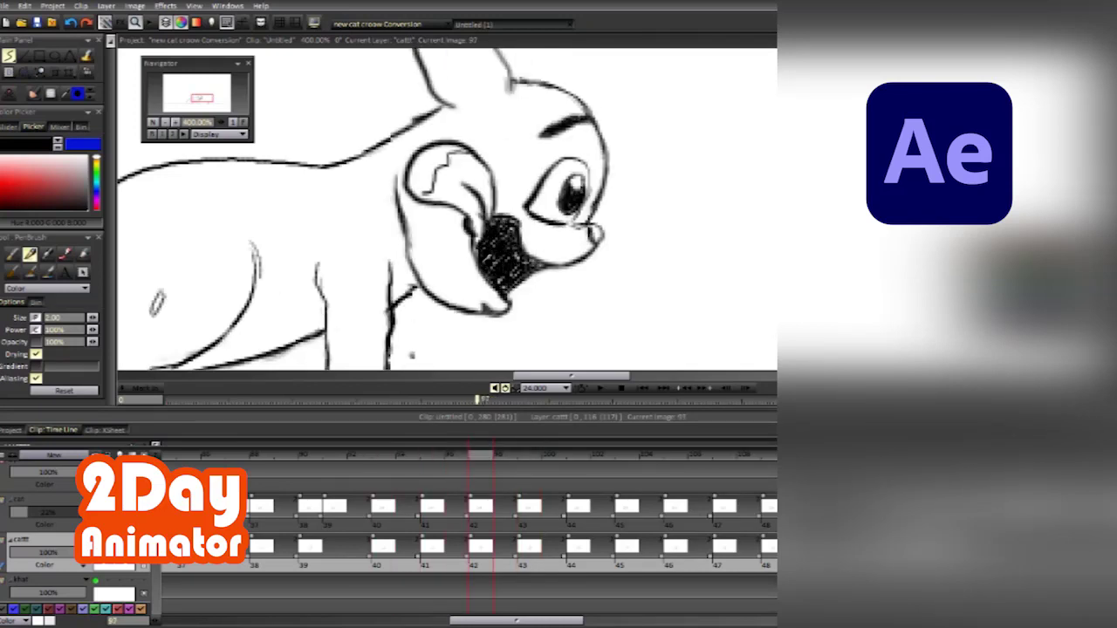
# Step: Centre the cat's head on the canvas and reach the tongue-out drooling drawing
pyautogui.press('Right')
pyautogui.press('Right')
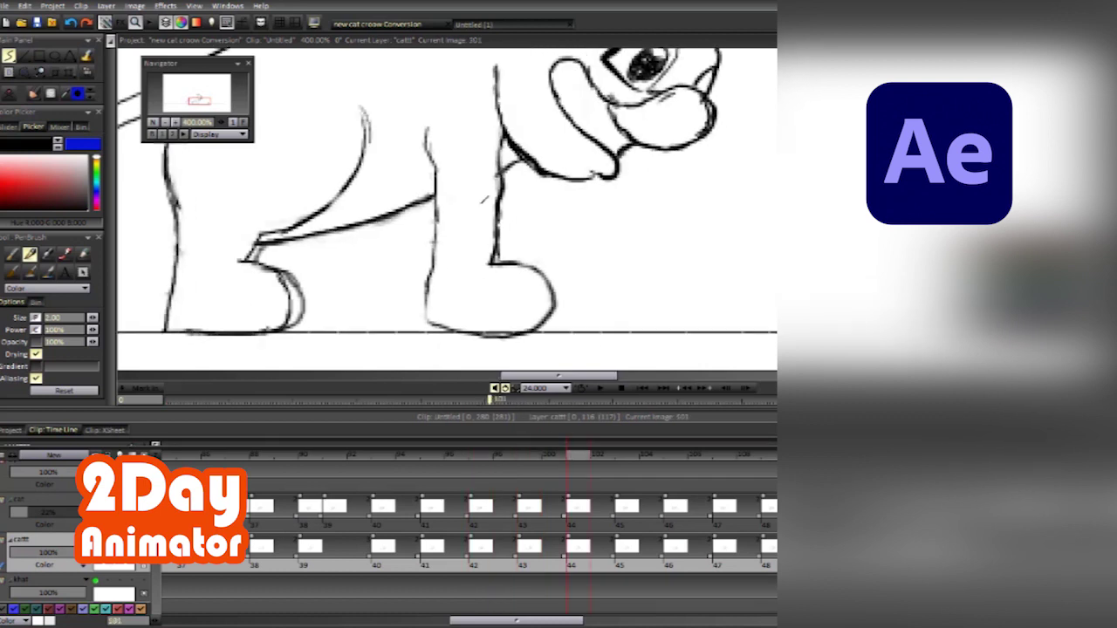
pyautogui.moveTo(524, 174)
pyautogui.mouseDown()
pyautogui.moveTo(414, 351)
pyautogui.moveTo(419, 284)
pyautogui.mouseUp()
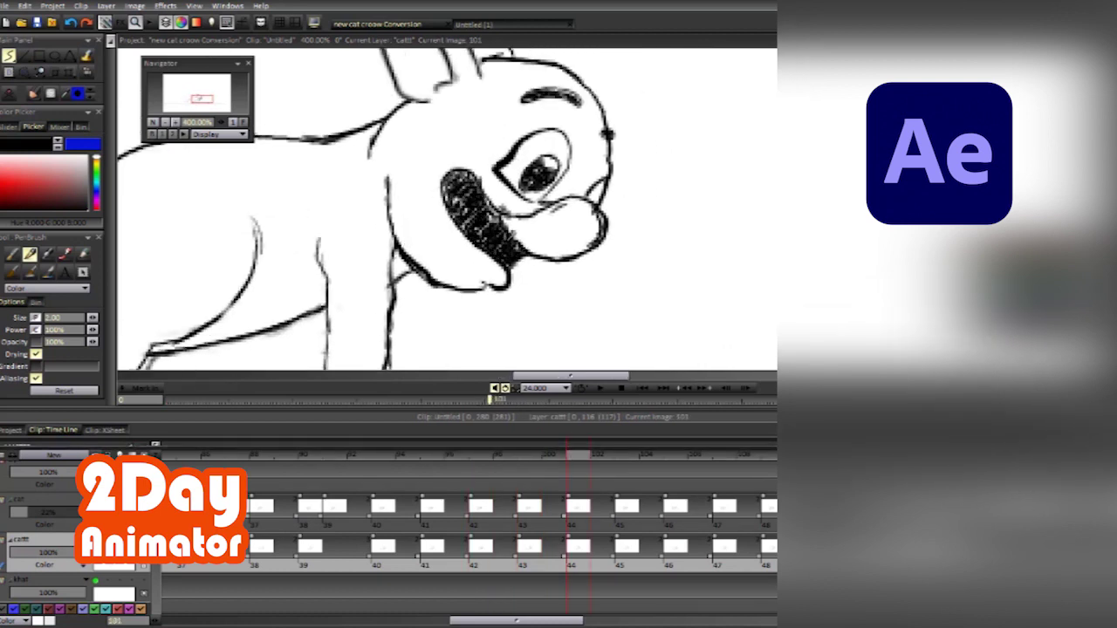
pyautogui.press('Right')
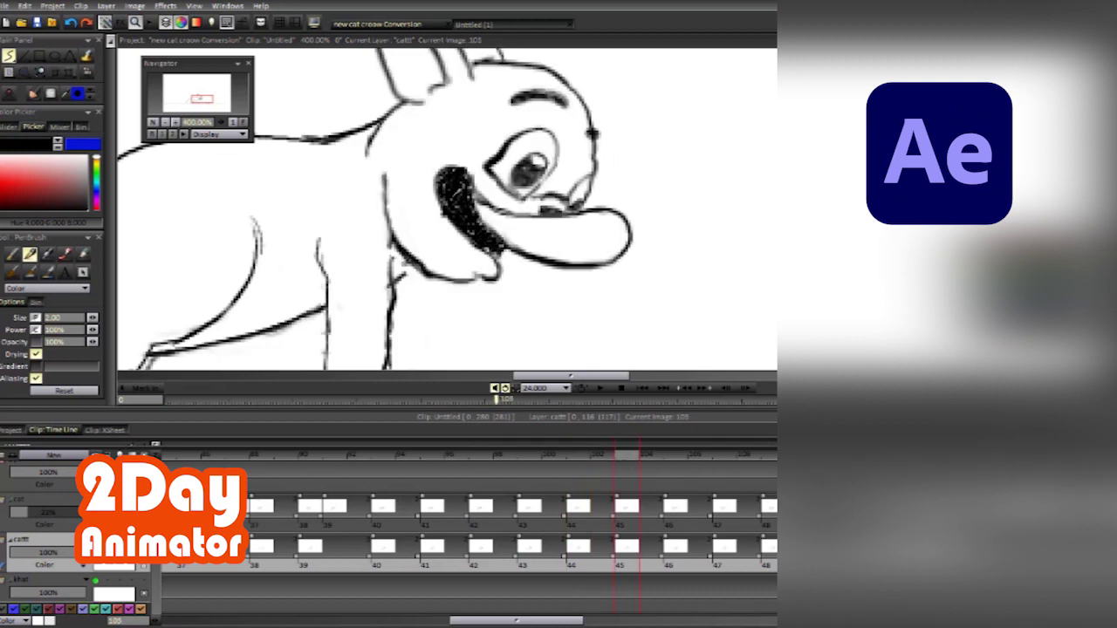
pyautogui.press('Right')
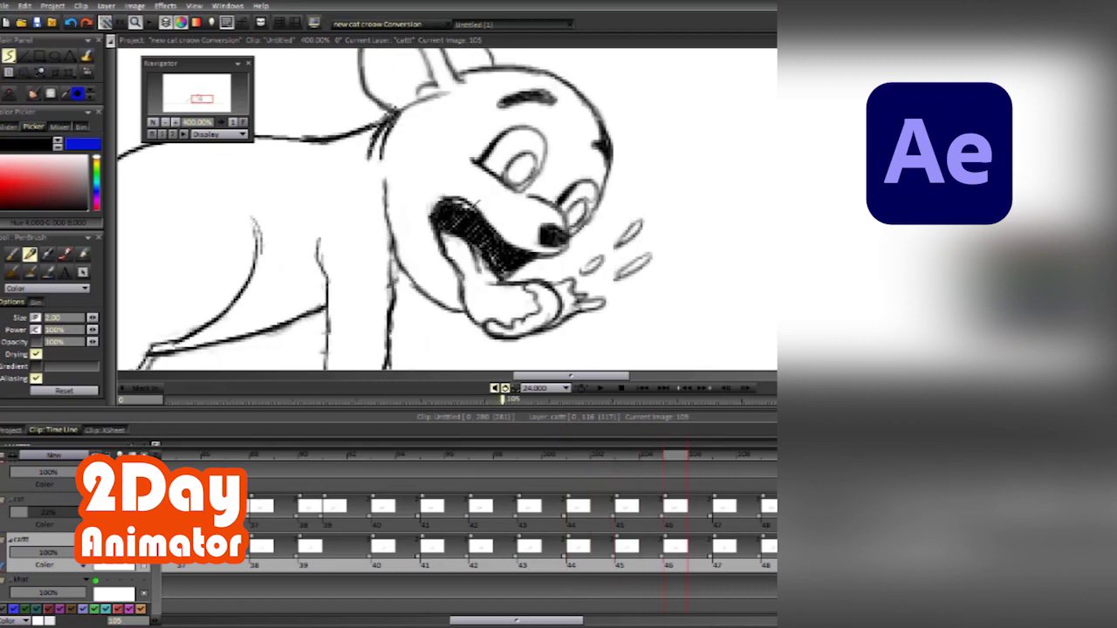
pyautogui.press('Right')
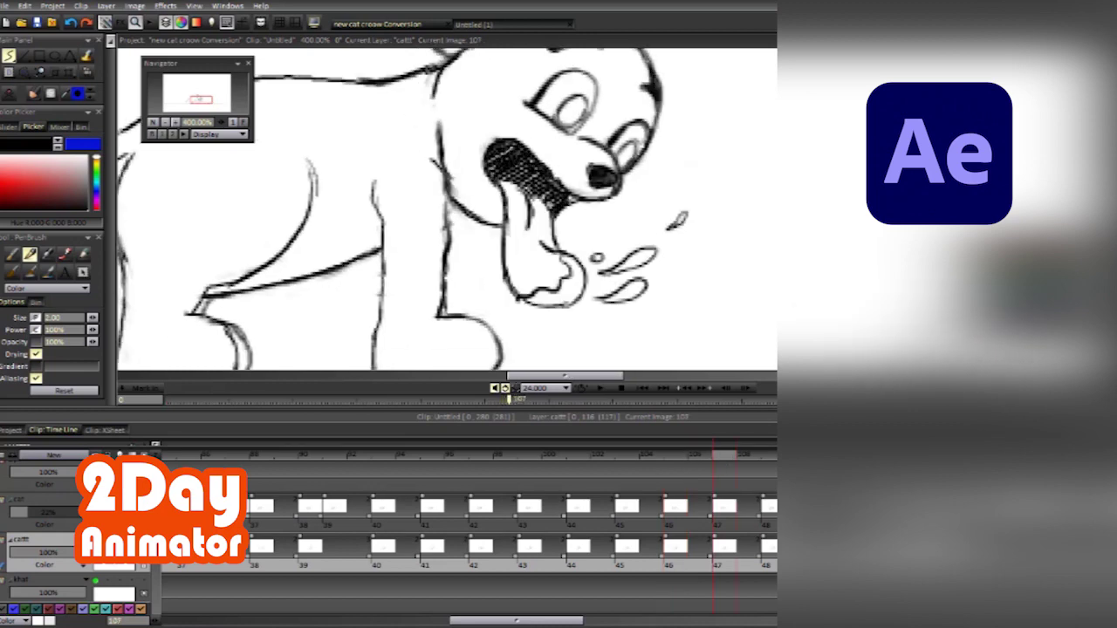
pyautogui.press('Right')
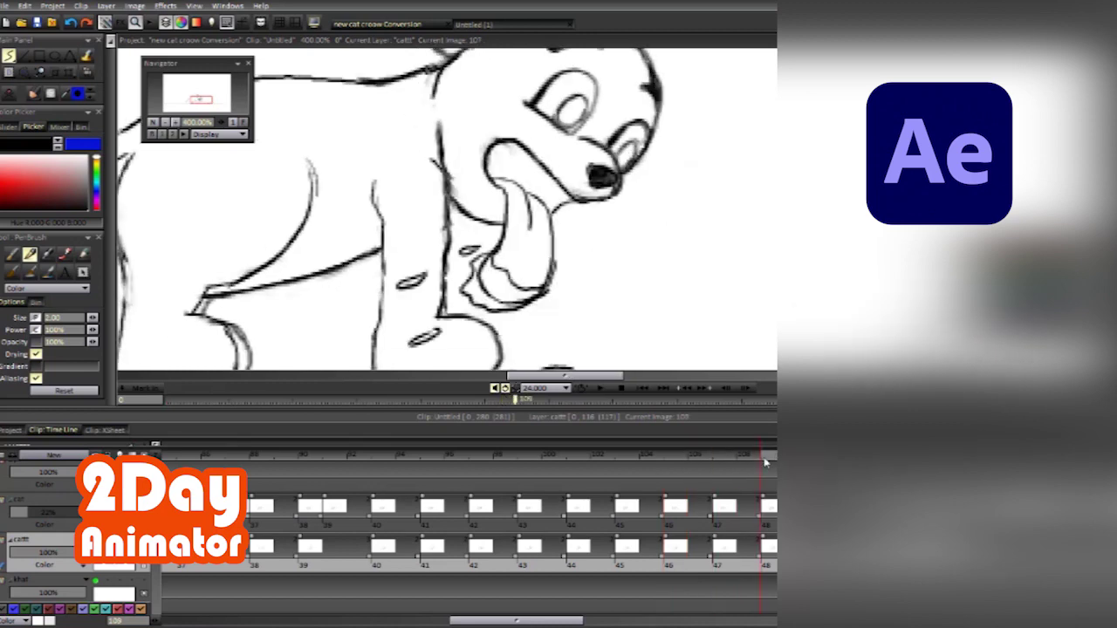
pyautogui.press('Left')
pyautogui.press('Left')
pyautogui.press('Left')
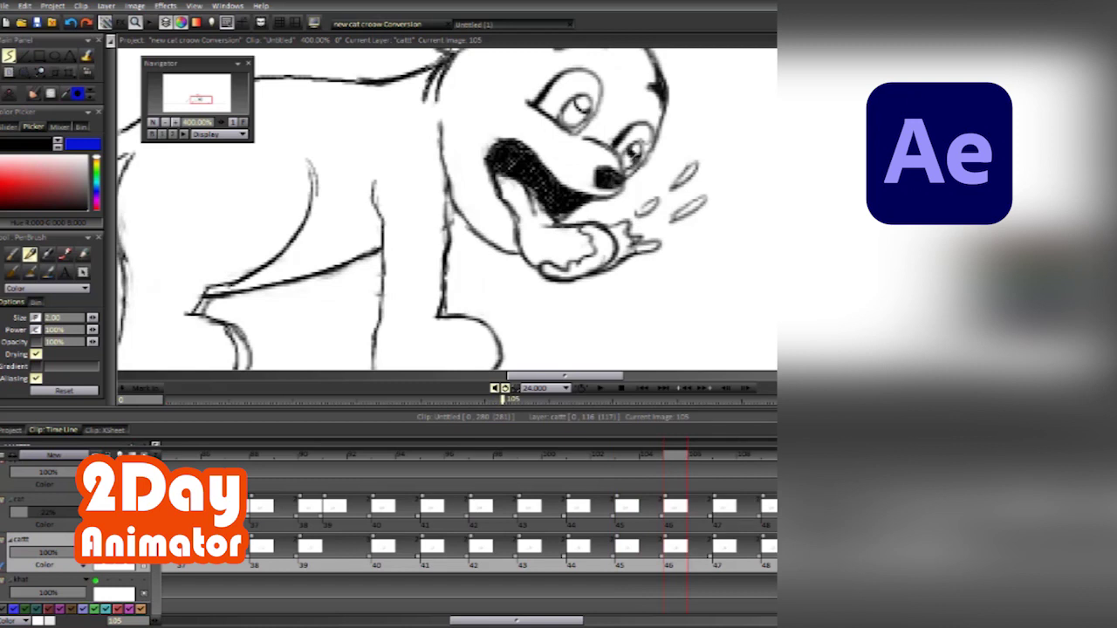
pyautogui.press('Right')
pyautogui.press('Right')
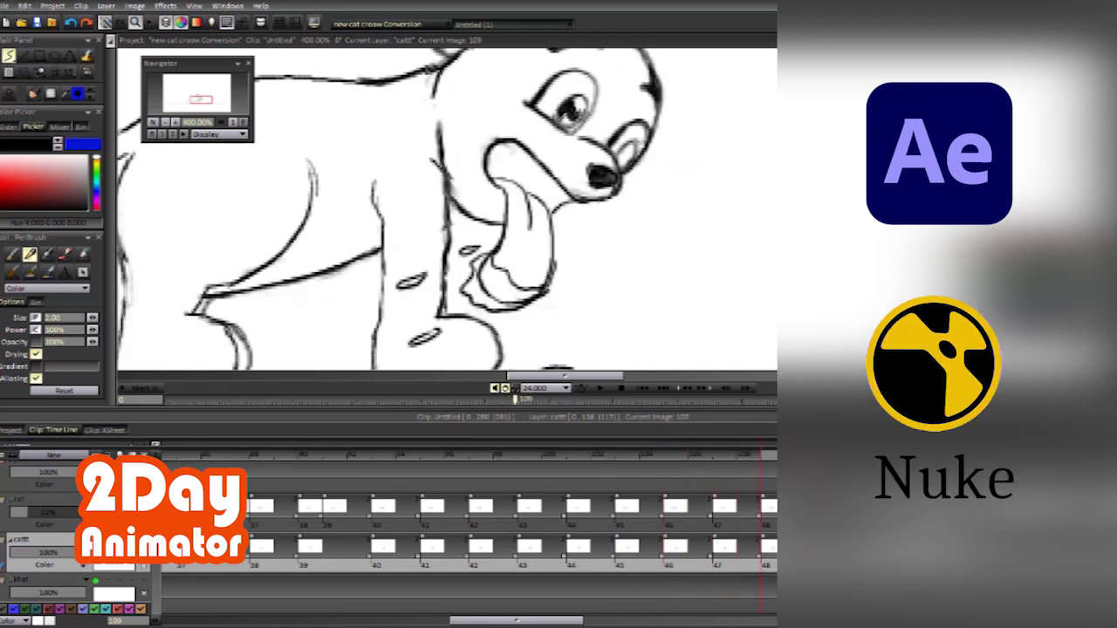
# Step: Fill the open mouth with dark hatching on three successive drooling drawings
pyautogui.moveTo(487, 145); pyautogui.dragTo(567, 204)
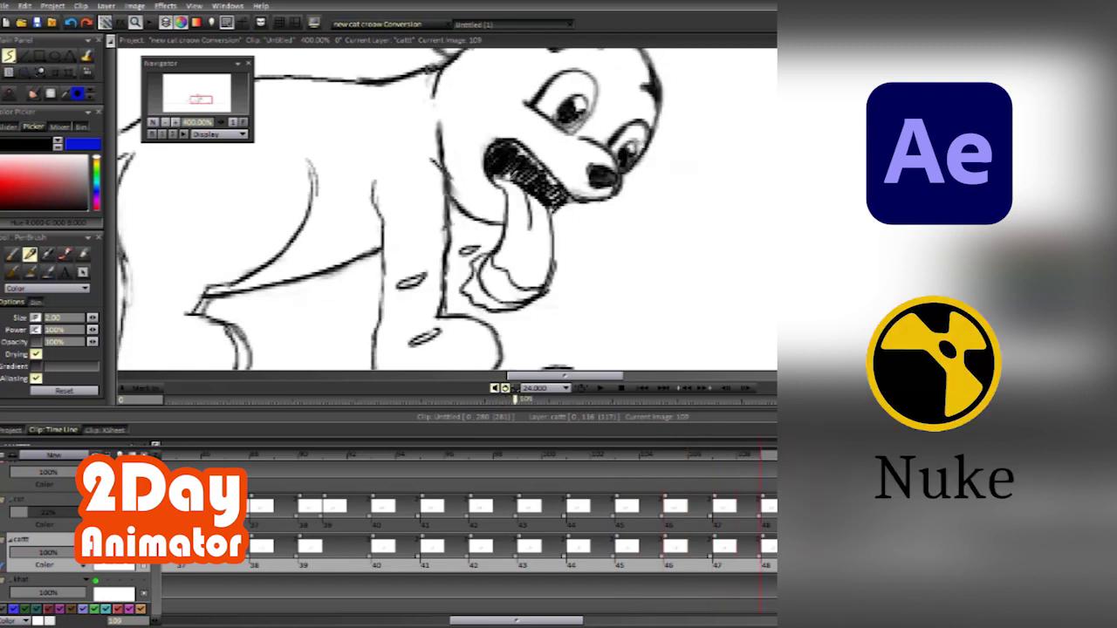
pyautogui.press('Right')
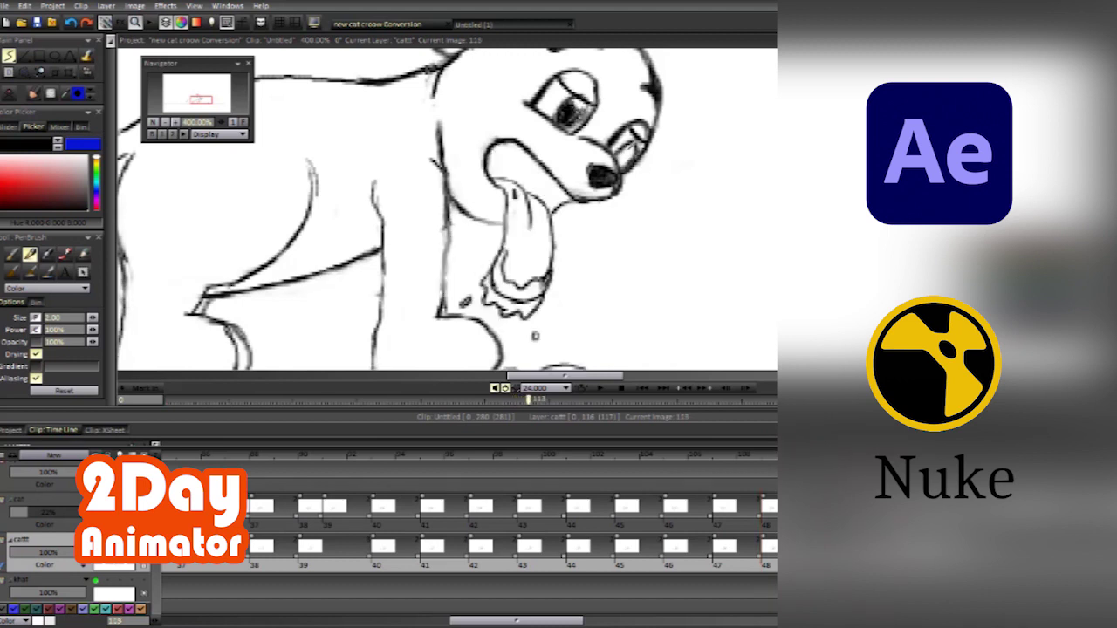
pyautogui.moveTo(487, 144); pyautogui.dragTo(560, 203)
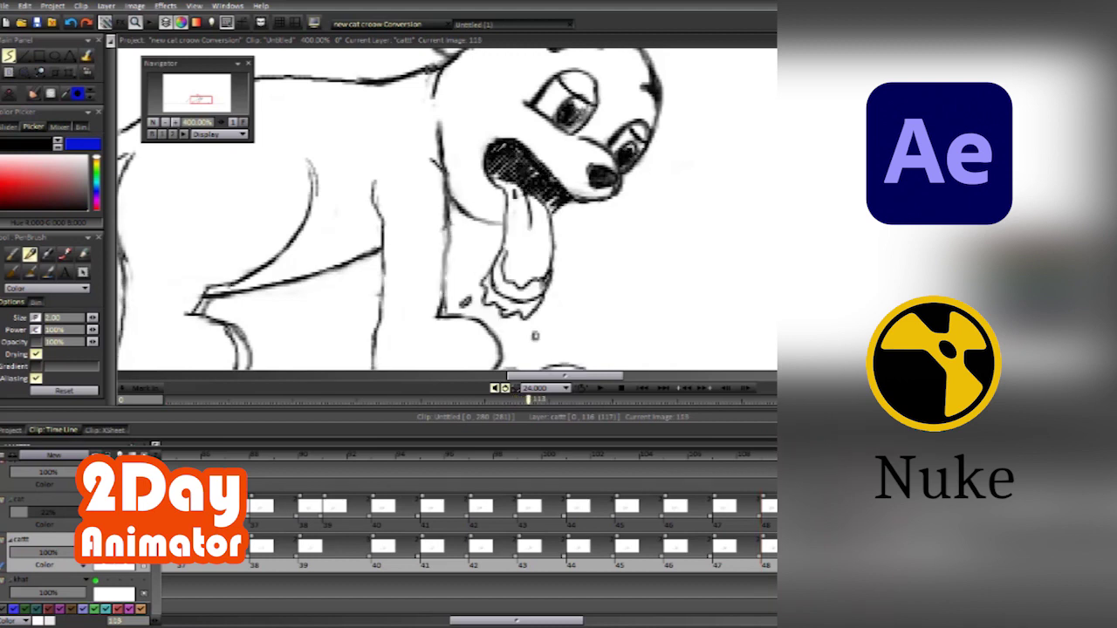
pyautogui.press('Right')
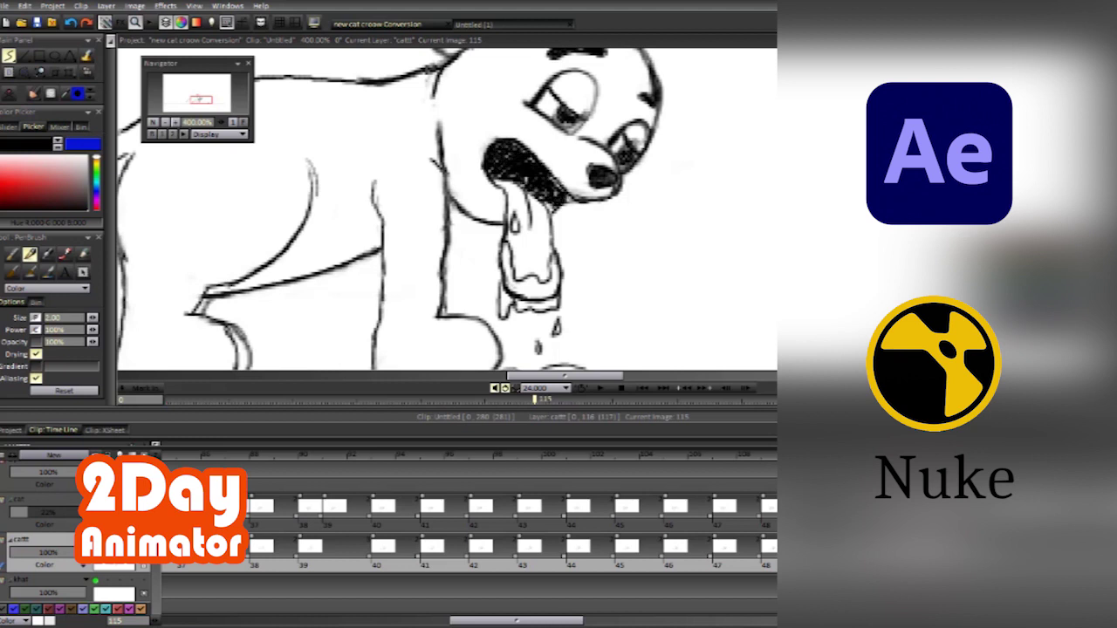
pyautogui.press('Right')
pyautogui.moveTo(487, 142); pyautogui.dragTo(543, 188)
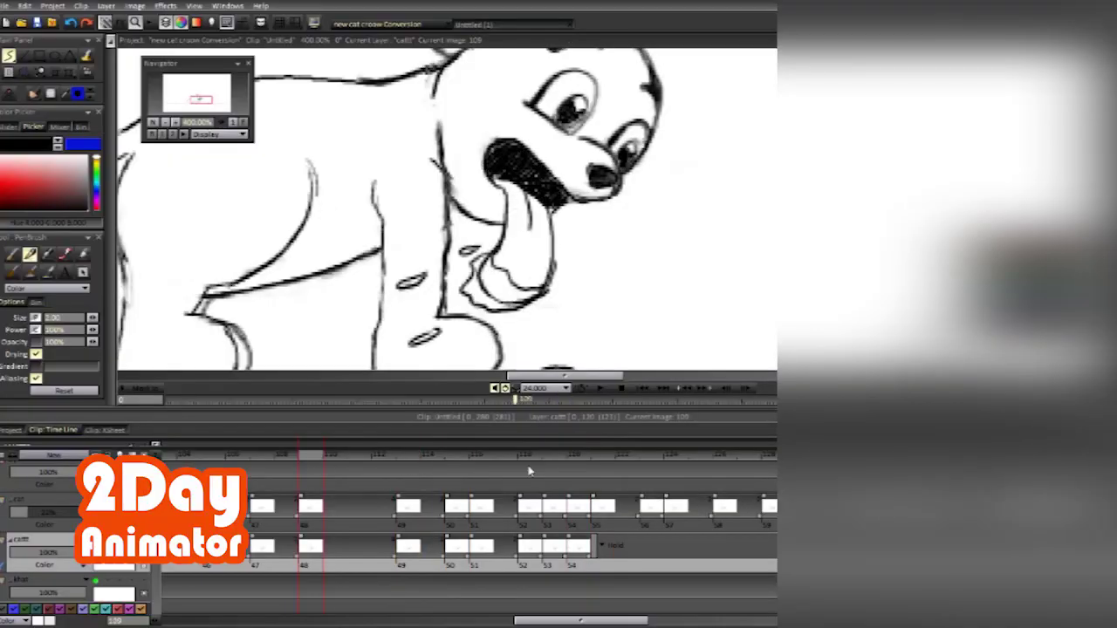
# Step: Compare drawings 118–121, switching between the pen brush and airbrush
pyautogui.moveTo(599, 457); pyautogui.dragTo(545, 456)
pyautogui.click(12, 254)
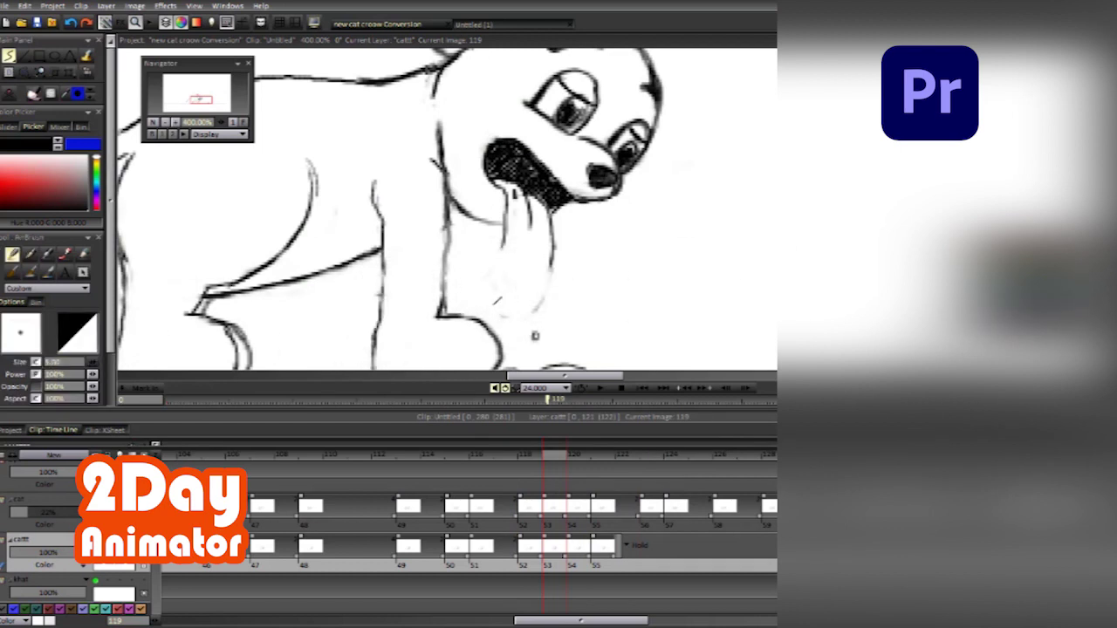
pyautogui.press('Right')
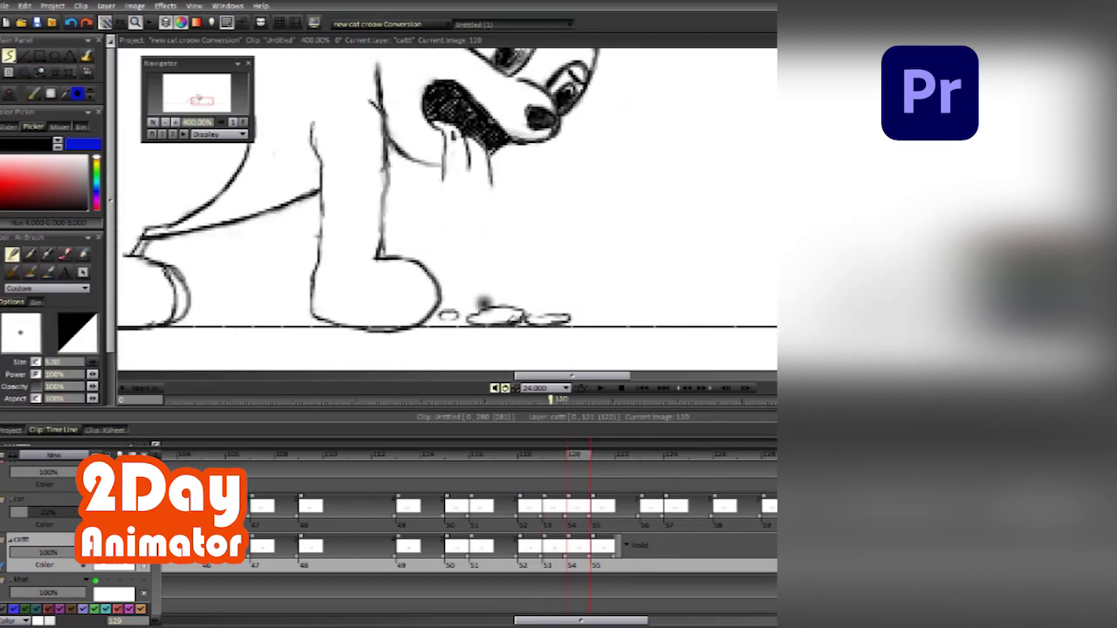
pyautogui.press('Right')
pyautogui.press('Left')
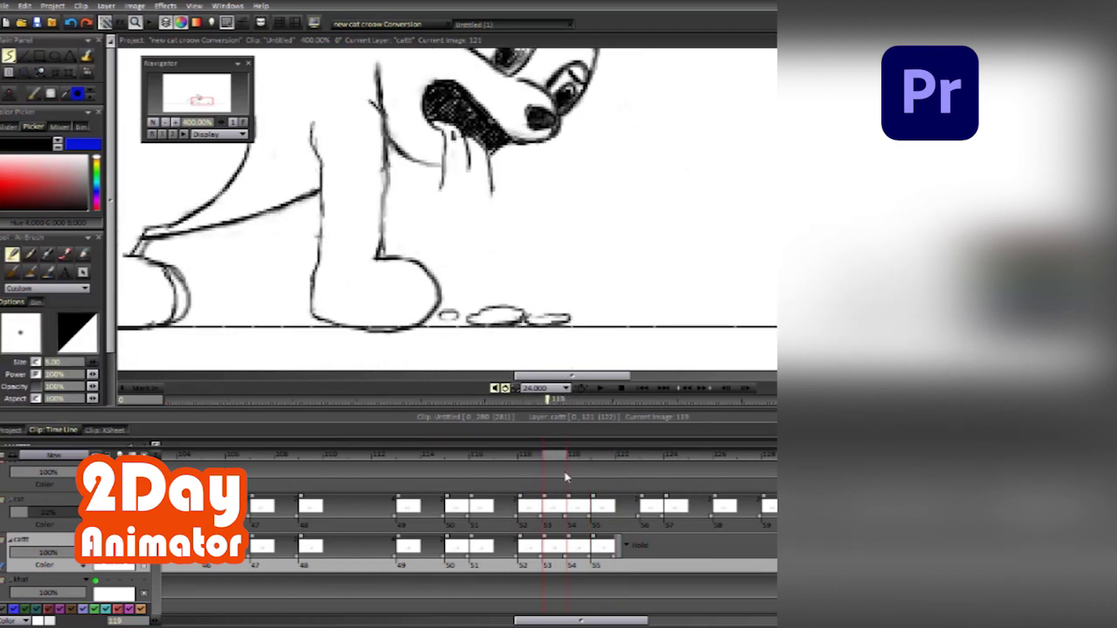
pyautogui.press('Left')
pyautogui.press('Left')
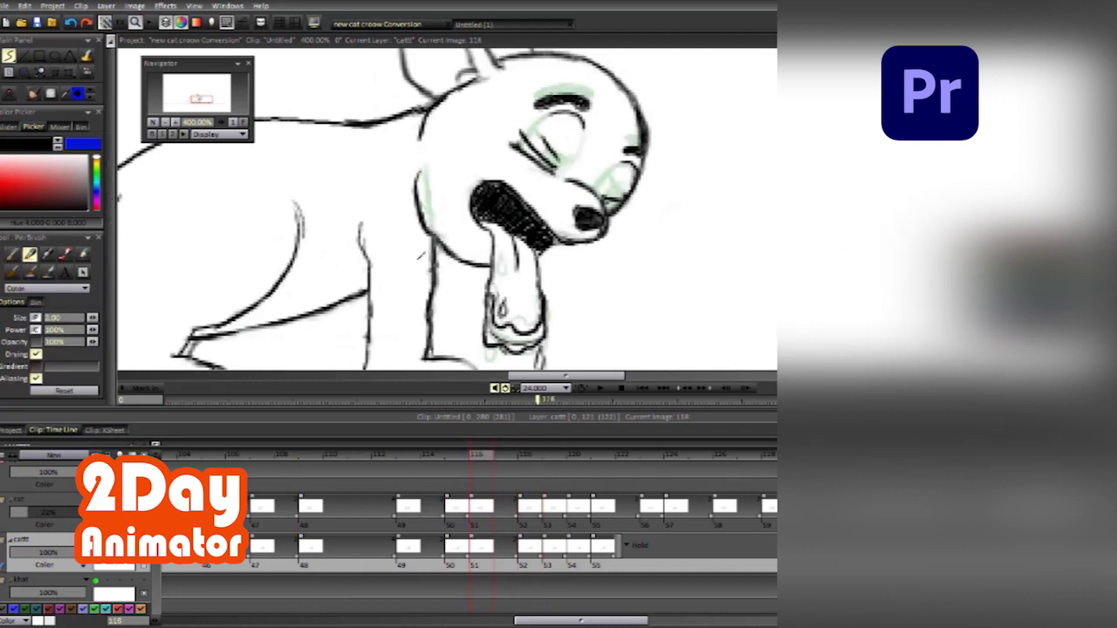
pyautogui.press('Right')
pyautogui.press('Right')
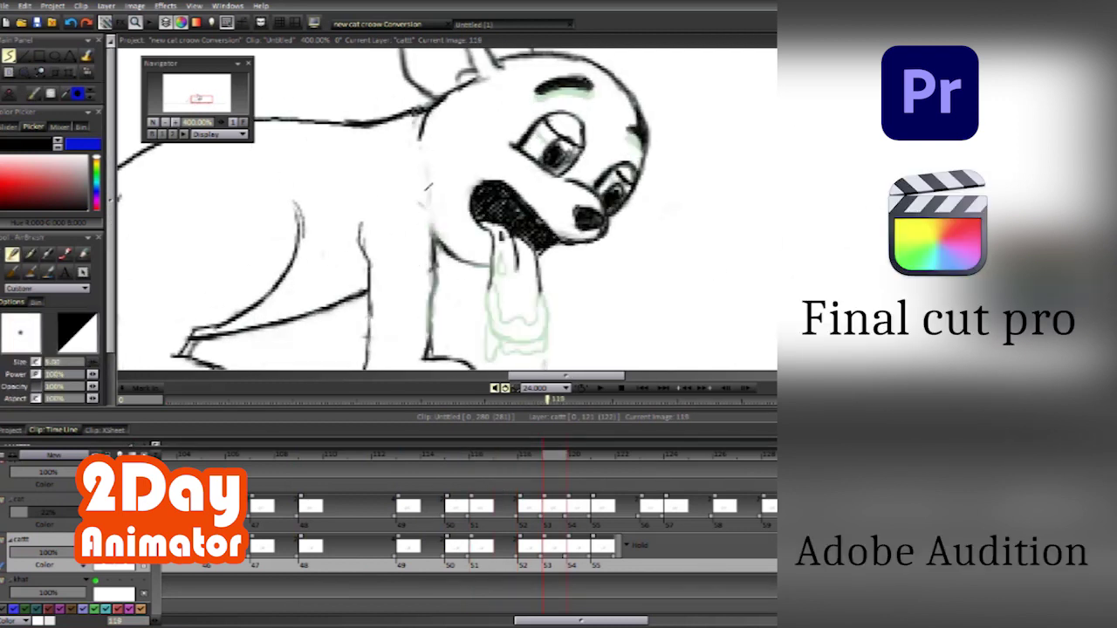
pyautogui.press('Right')
pyautogui.press('Left')
pyautogui.press('Left')
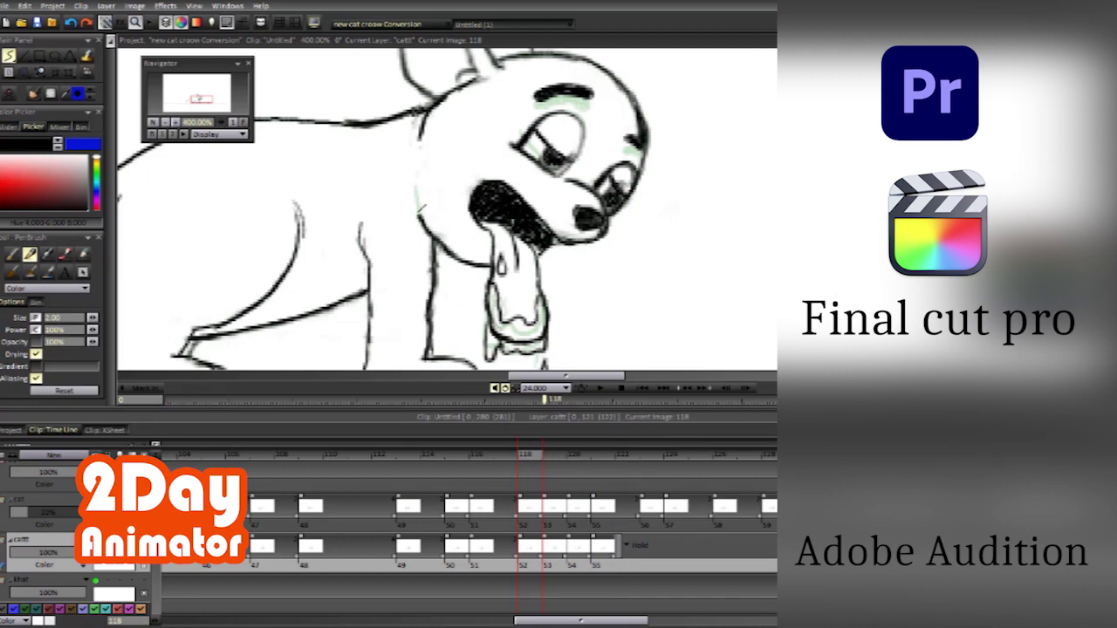
# Step: Ink the drool puddle under the tongue at image 120, then return to image 89
pyautogui.scroll(-2, 447, 210)
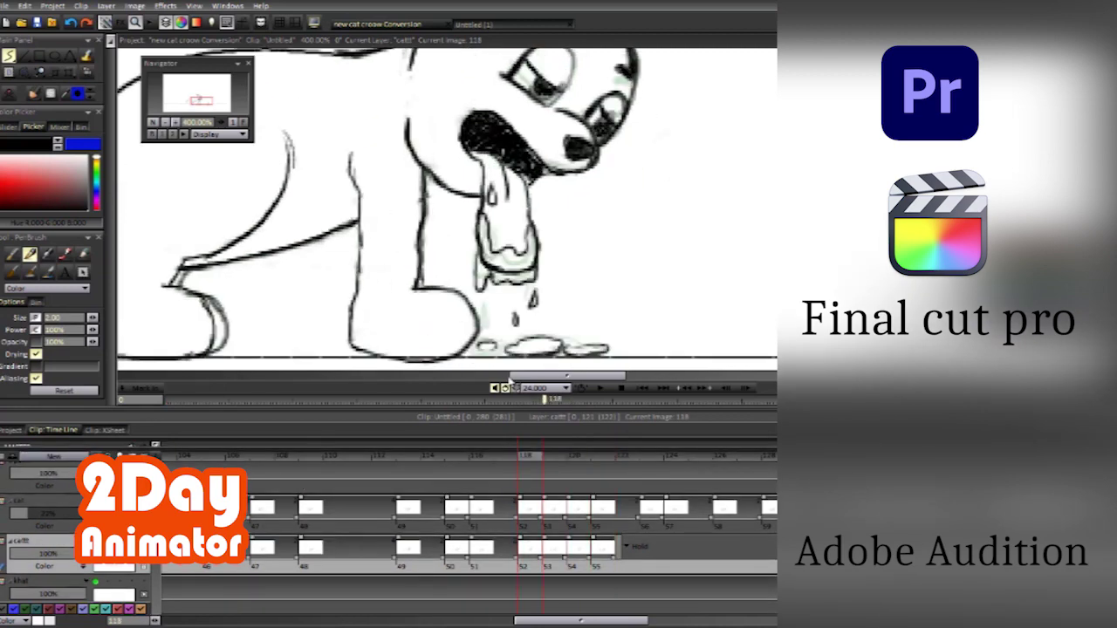
pyautogui.click(548, 470)
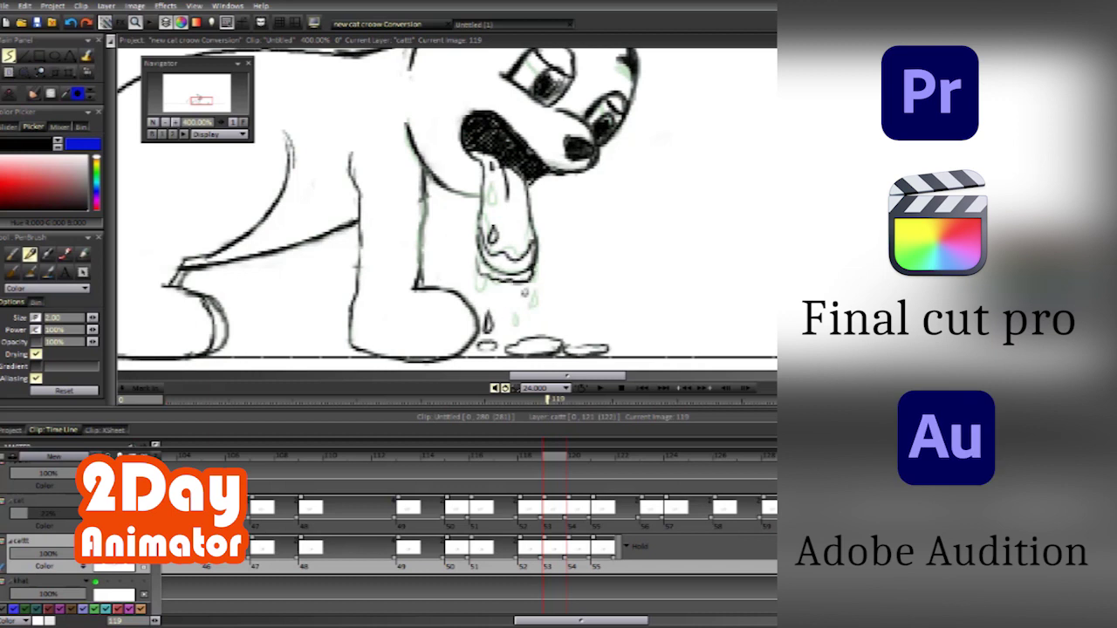
pyautogui.press('Right')
pyautogui.press('Right')
pyautogui.press('Right')
pyautogui.press('Right')
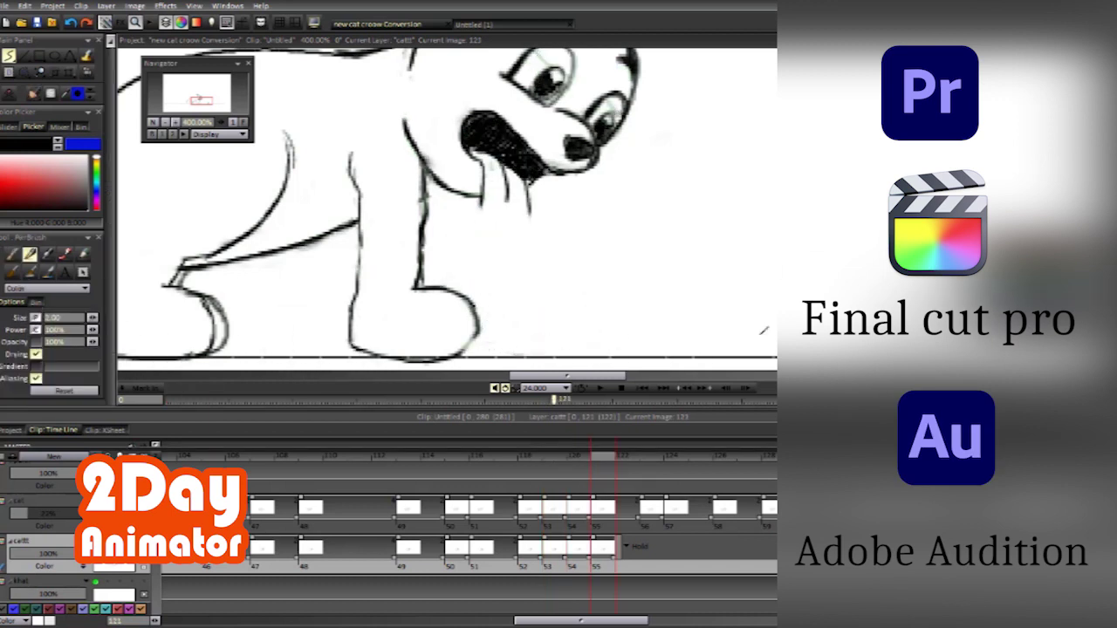
pyautogui.press('Left')
pyautogui.press('Left')
pyautogui.press('Left')
pyautogui.press('Left')
pyautogui.press('Left')
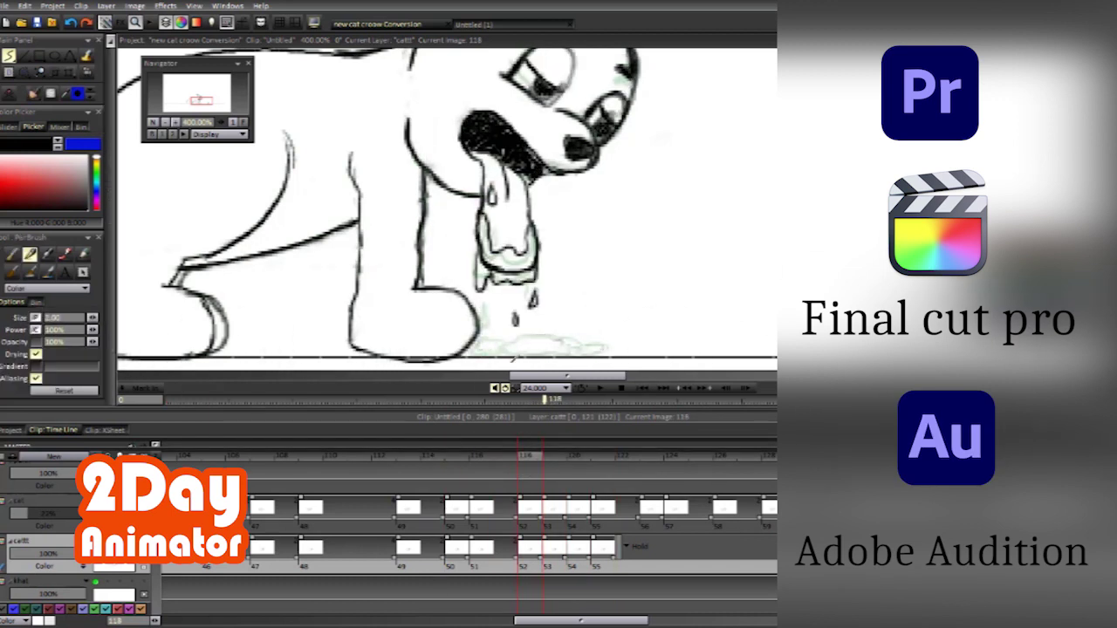
pyautogui.press('Right')
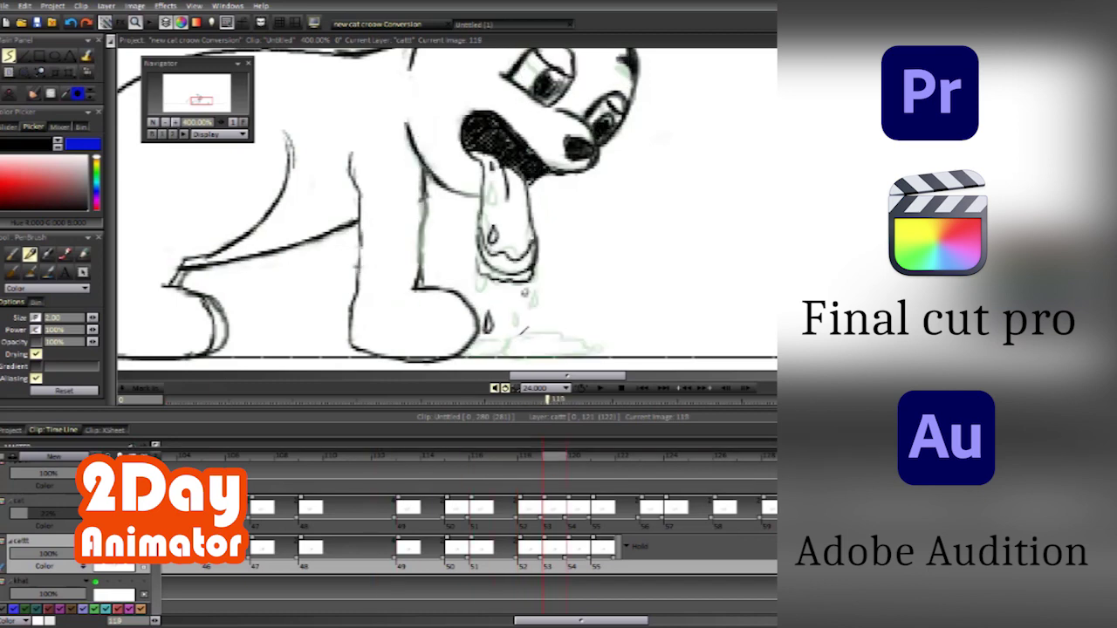
pyautogui.moveTo(539, 464); pyautogui.dragTo(573, 468)
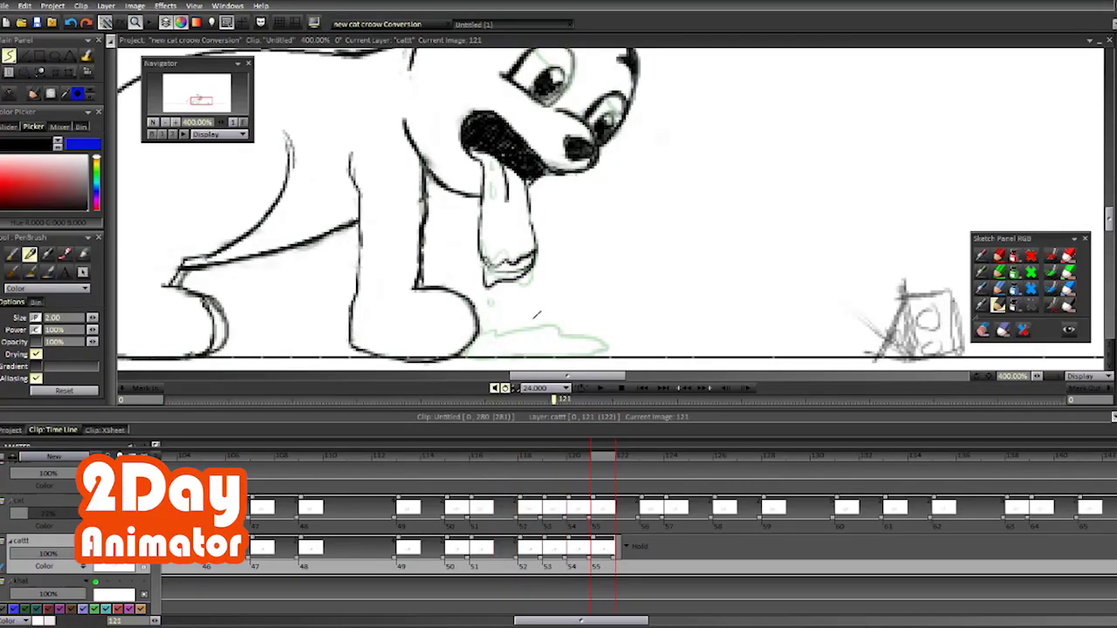
pyautogui.moveTo(487, 331); pyautogui.dragTo(616, 349)
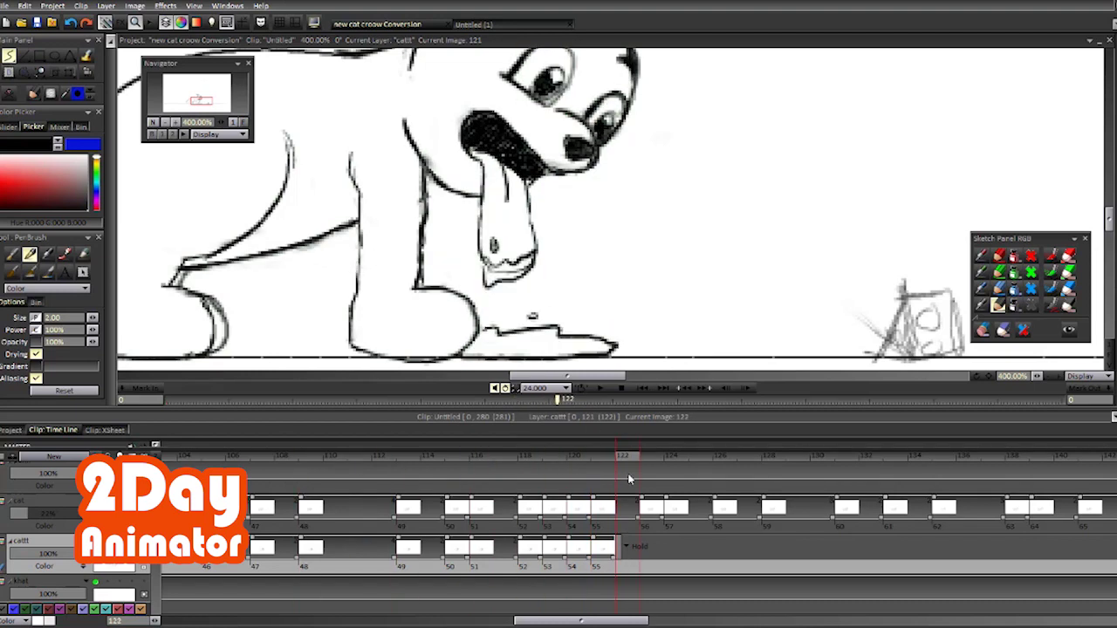
pyautogui.click(647, 506)
pyautogui.click(219, 459)
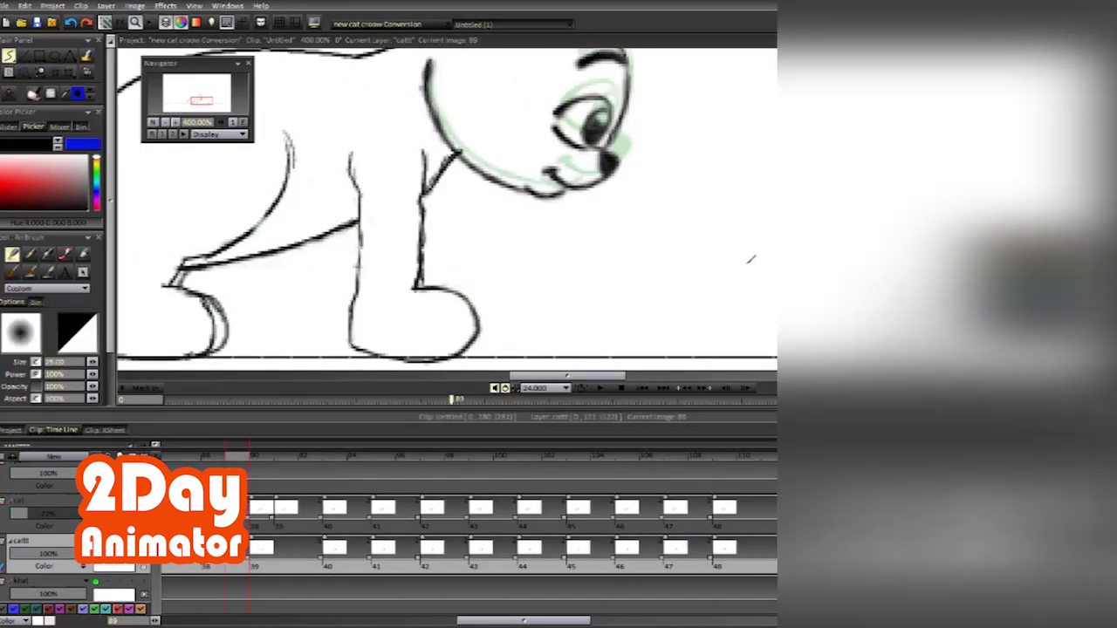
# Step: Review the tongue-out poses on the cattt layer and set the current frame to 125
pyautogui.moveTo(219, 458); pyautogui.dragTo(654, 466)
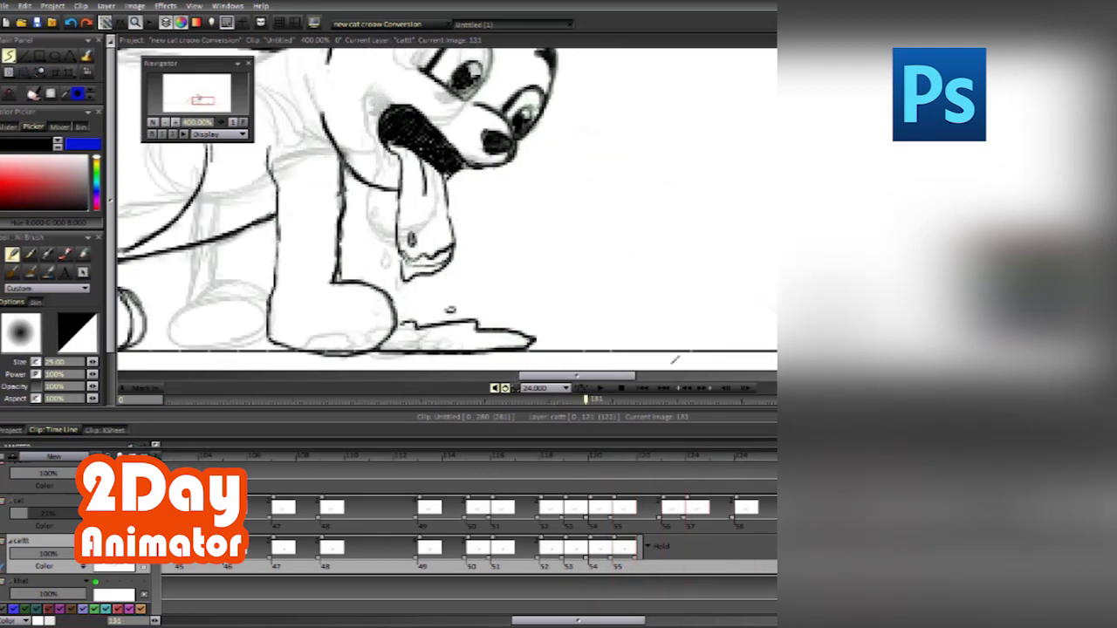
pyautogui.moveTo(654, 467)
pyautogui.mouseDown()
pyautogui.moveTo(838, 466)
pyautogui.moveTo(340, 483)
pyautogui.moveTo(481, 477)
pyautogui.mouseUp()
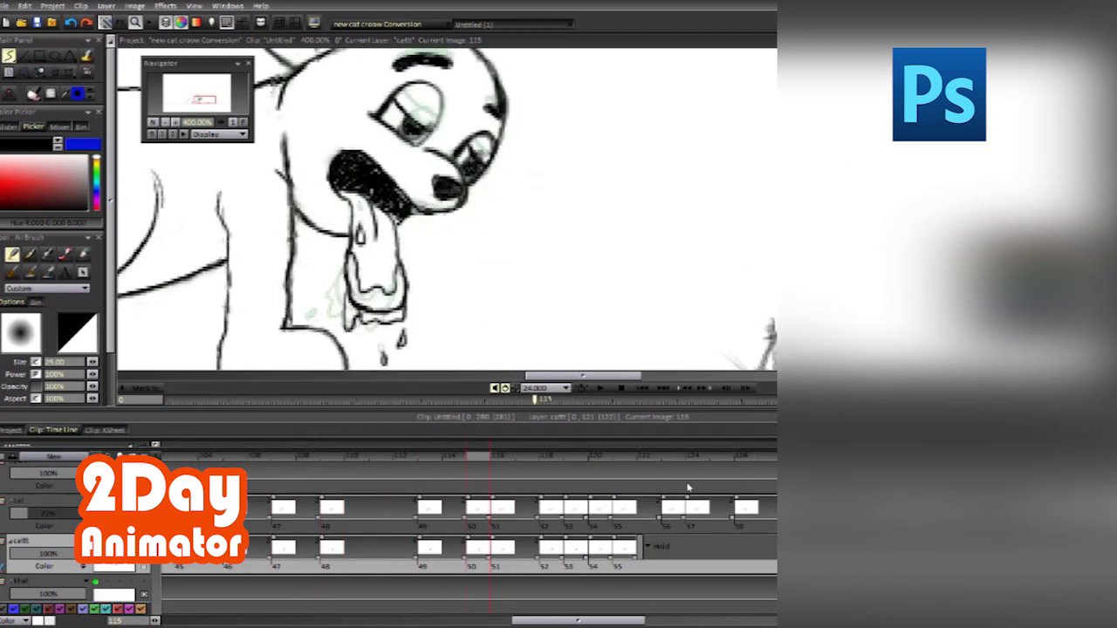
pyautogui.moveTo(673, 461); pyautogui.dragTo(551, 458)
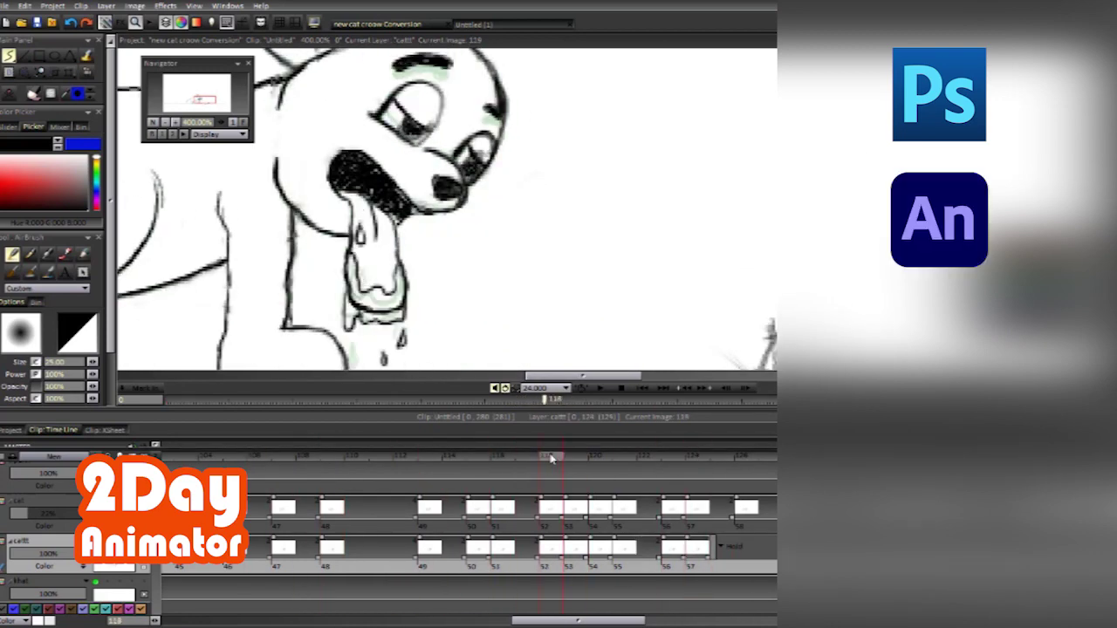
pyautogui.click(552, 547)
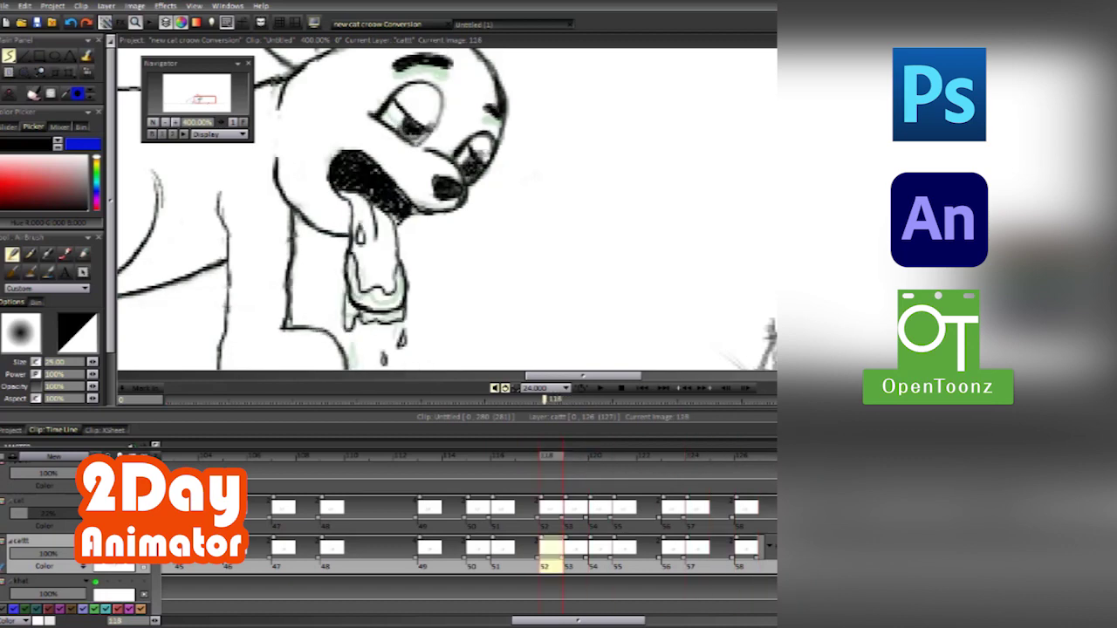
pyautogui.click(738, 460)
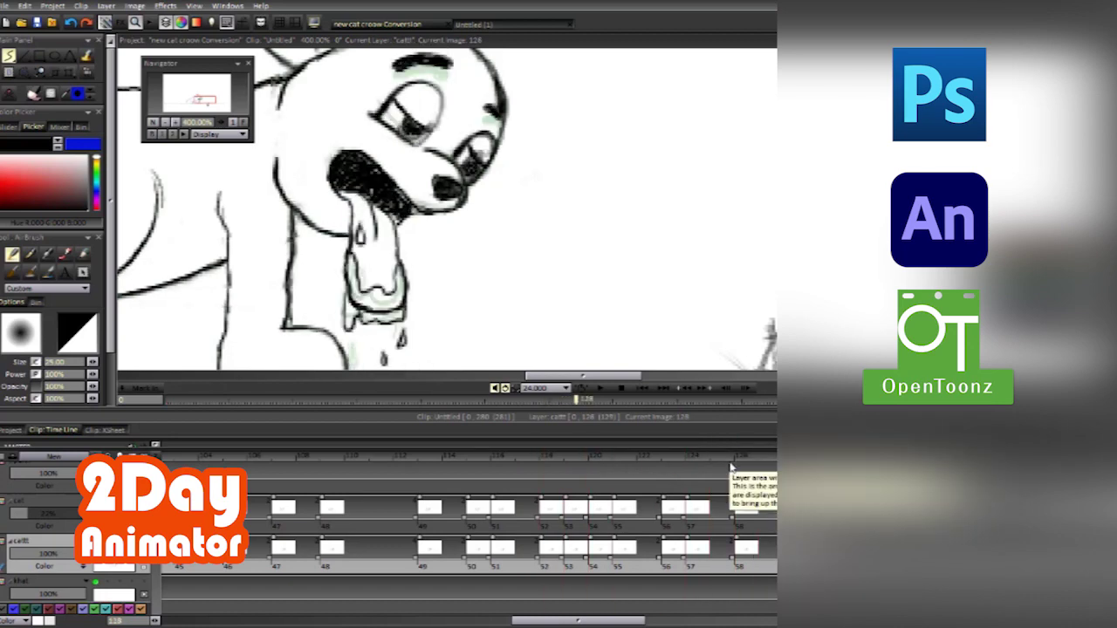
pyautogui.click(723, 456)
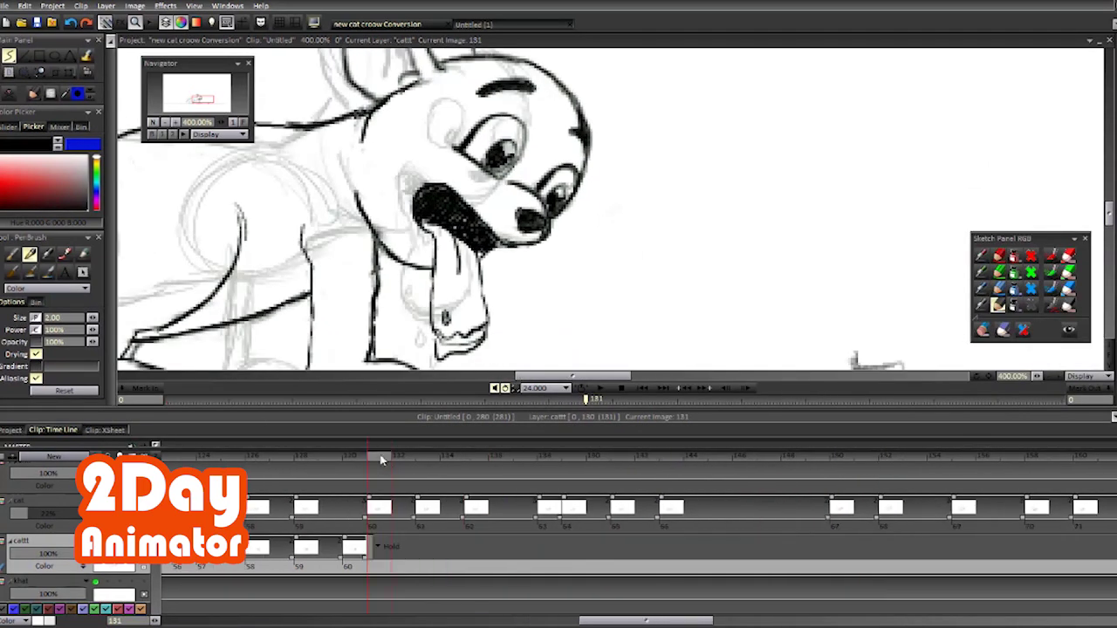
# Step: Trim the cattt layer's clean-line cels back to around image 130
pyautogui.click(355, 470)
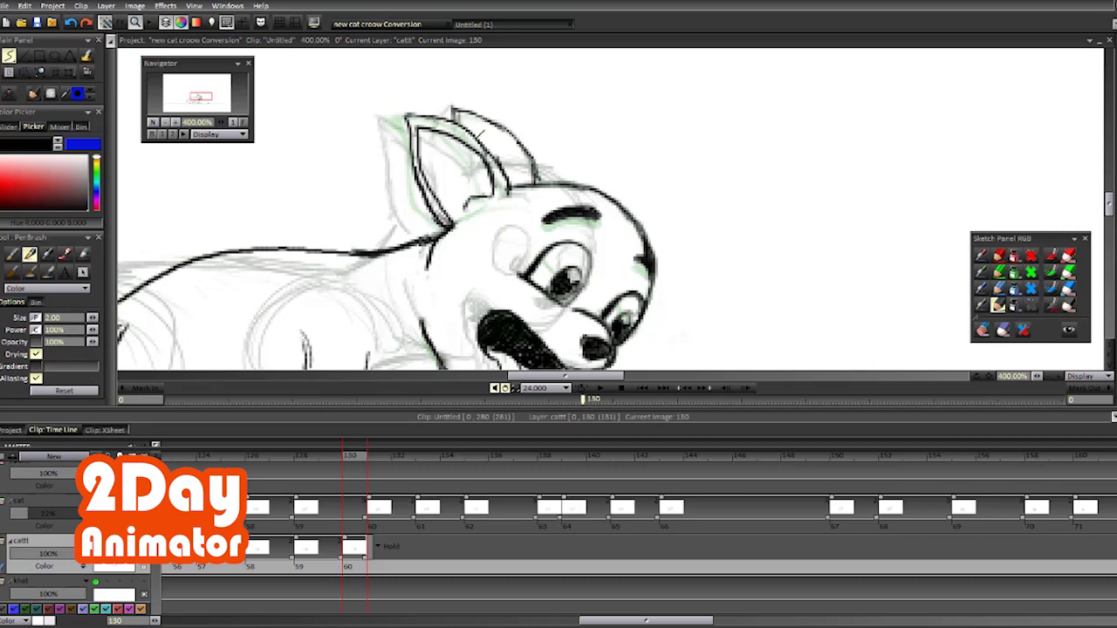
pyautogui.moveTo(371, 558); pyautogui.dragTo(281, 557)
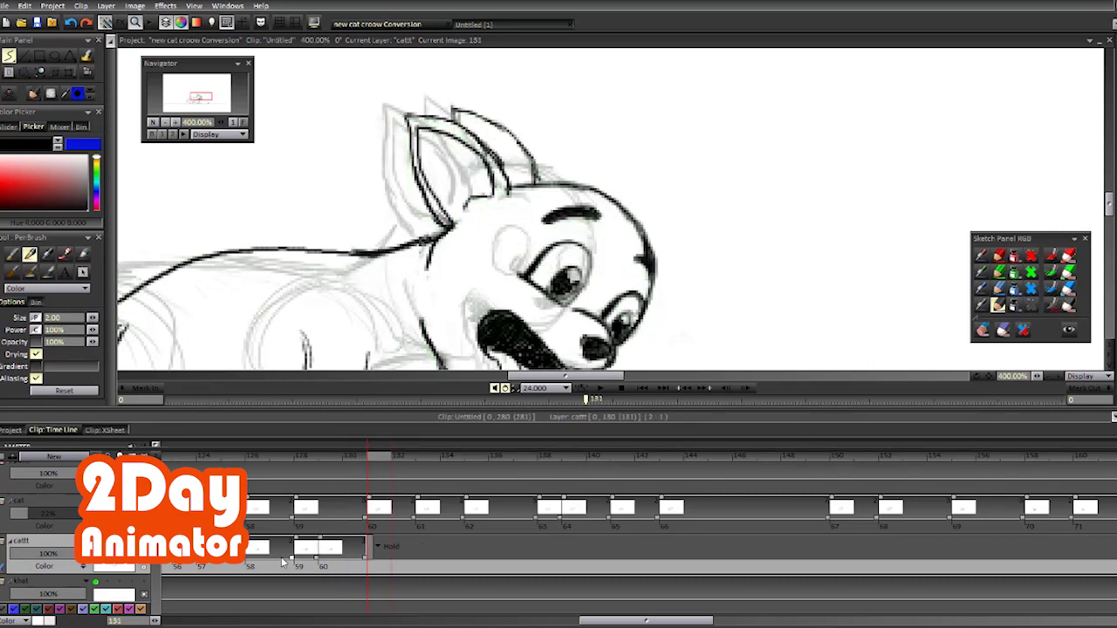
pyautogui.click(267, 469)
pyautogui.moveTo(267, 469); pyautogui.dragTo(307, 483)
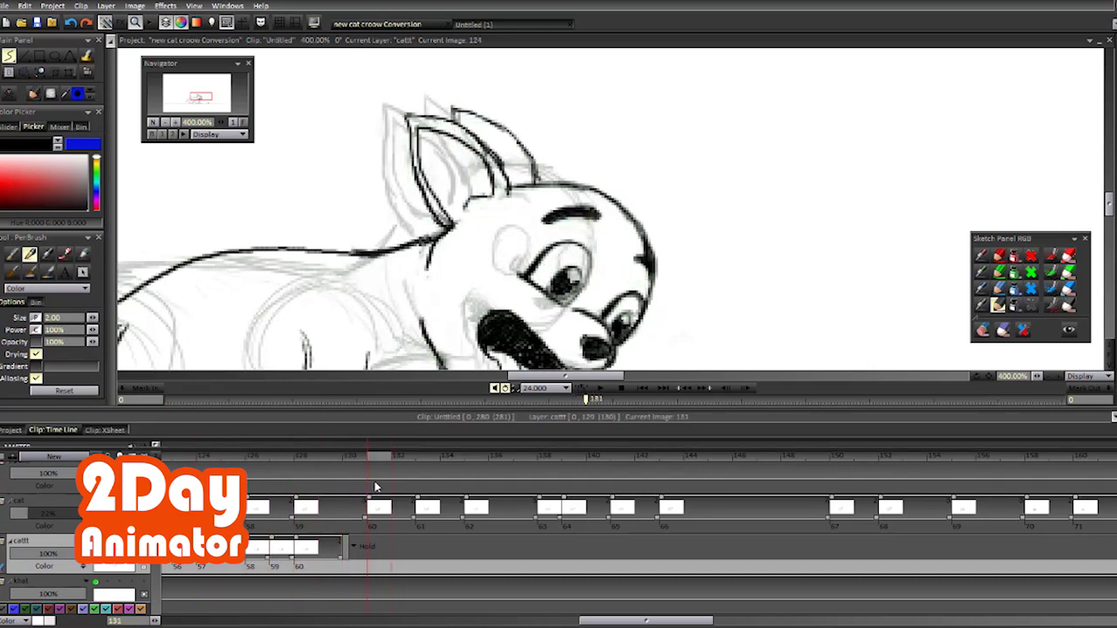
# Step: Start new clean drawing 61 for the raised head and choose an airbrush sketch preset
pyautogui.click(1068, 304)
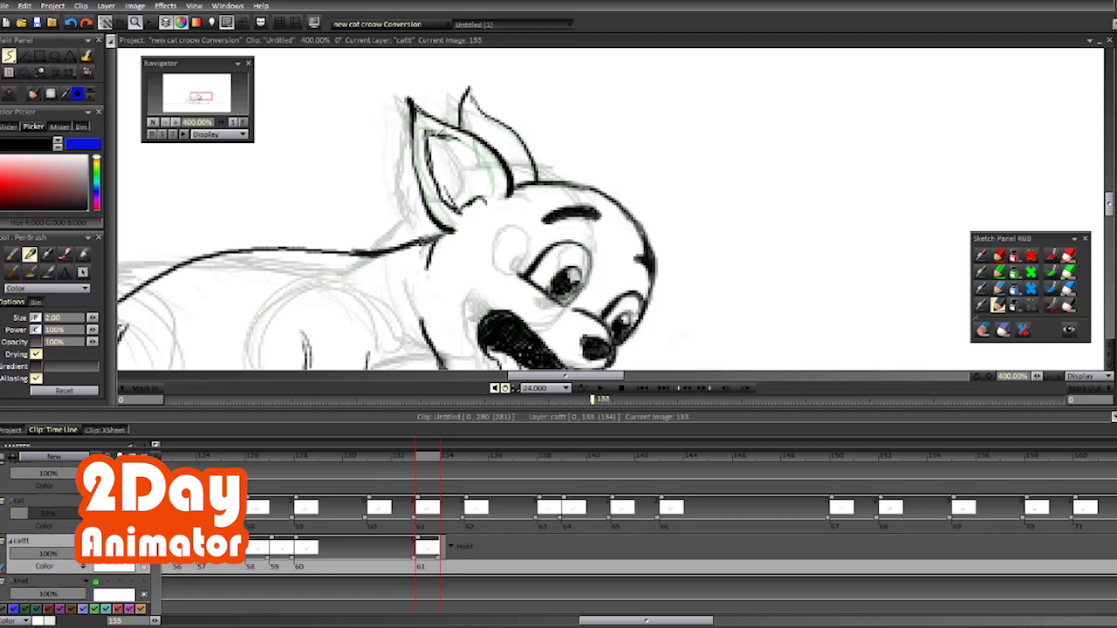
pyautogui.moveTo(429, 463); pyautogui.dragTo(468, 471)
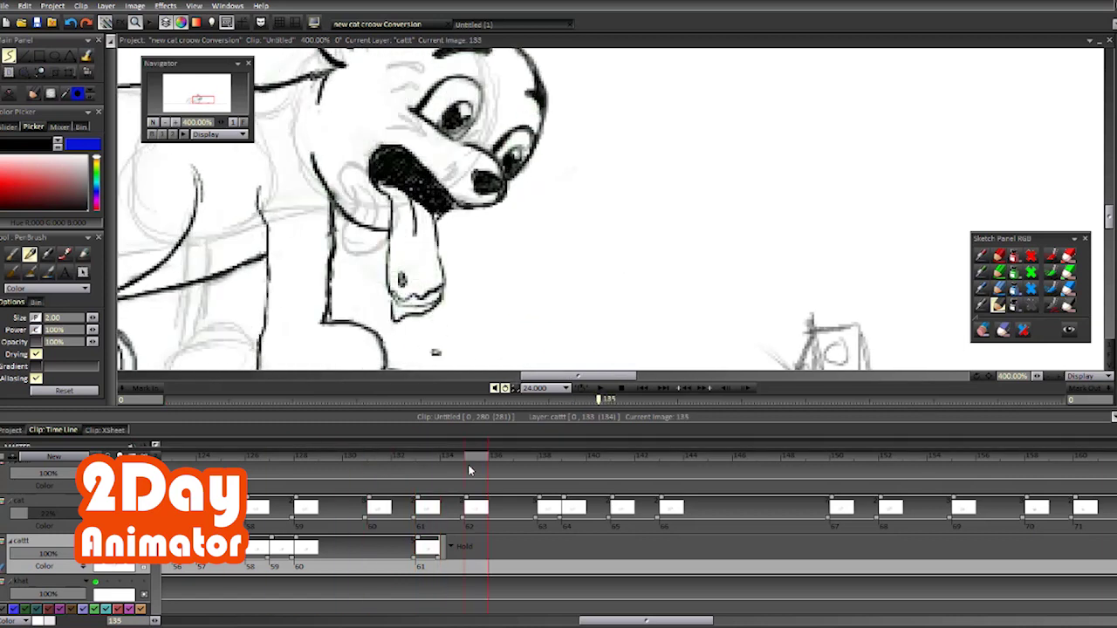
pyautogui.scroll(-1, 611, 209)
pyautogui.click(1068, 304)
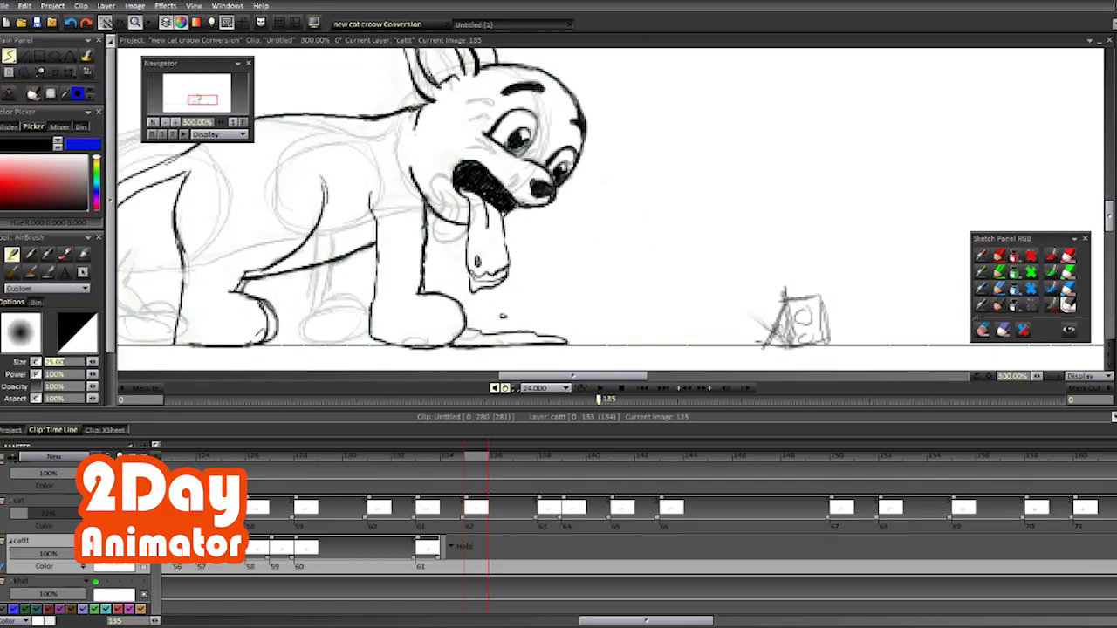
pyautogui.moveTo(506, 245); pyautogui.dragTo(506, 323)
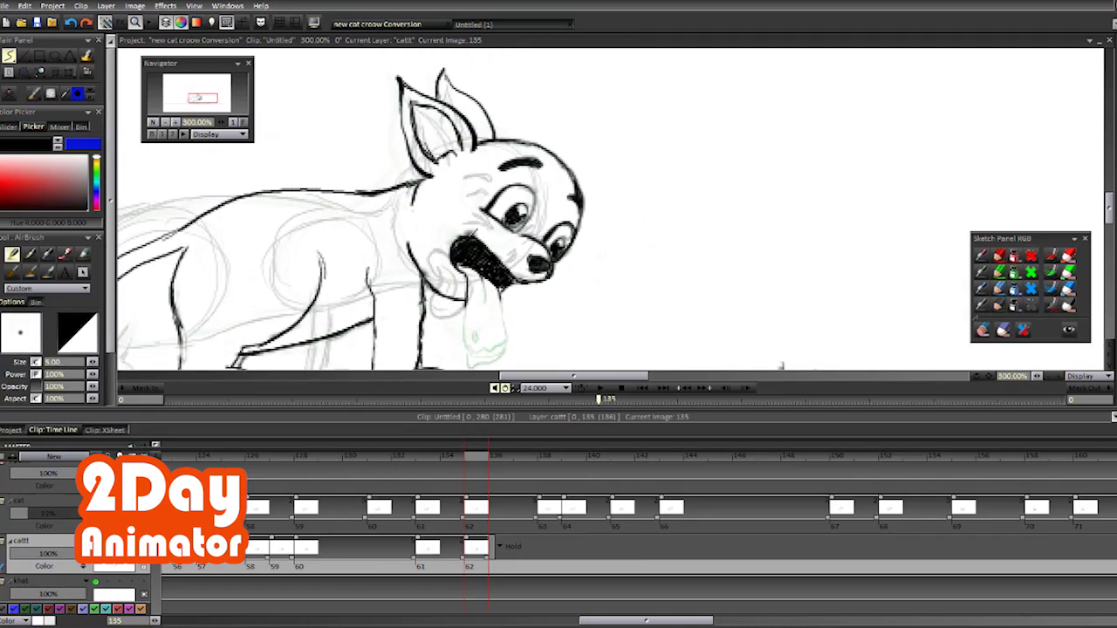